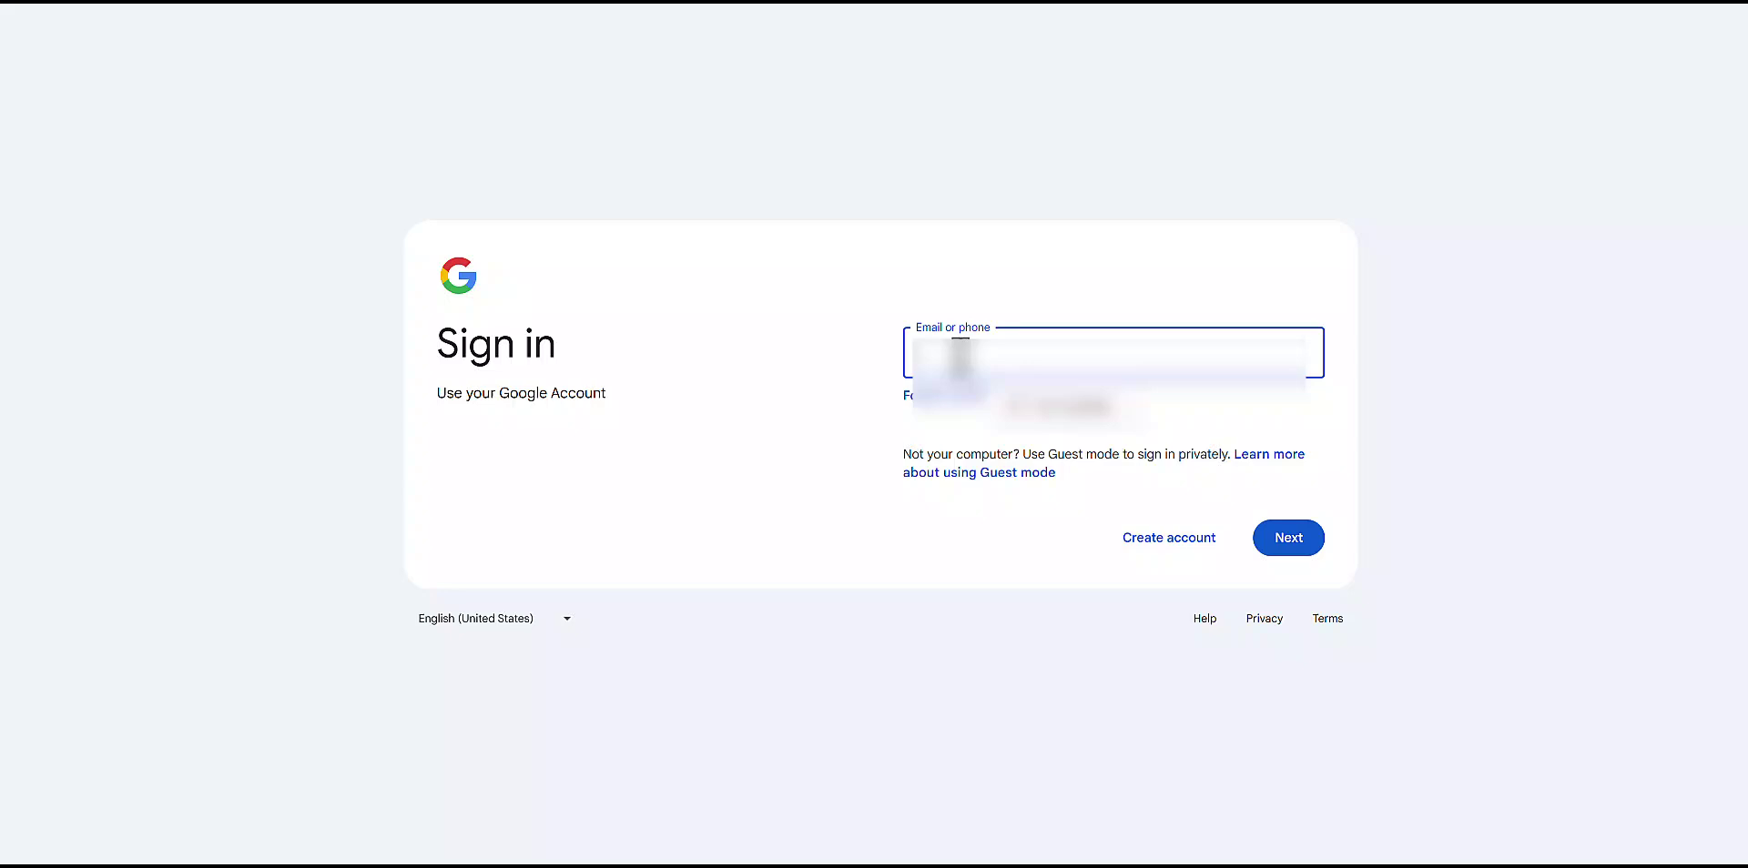
- Sign in to NotebookLM with the Google account's e-mail and password
type("abc")
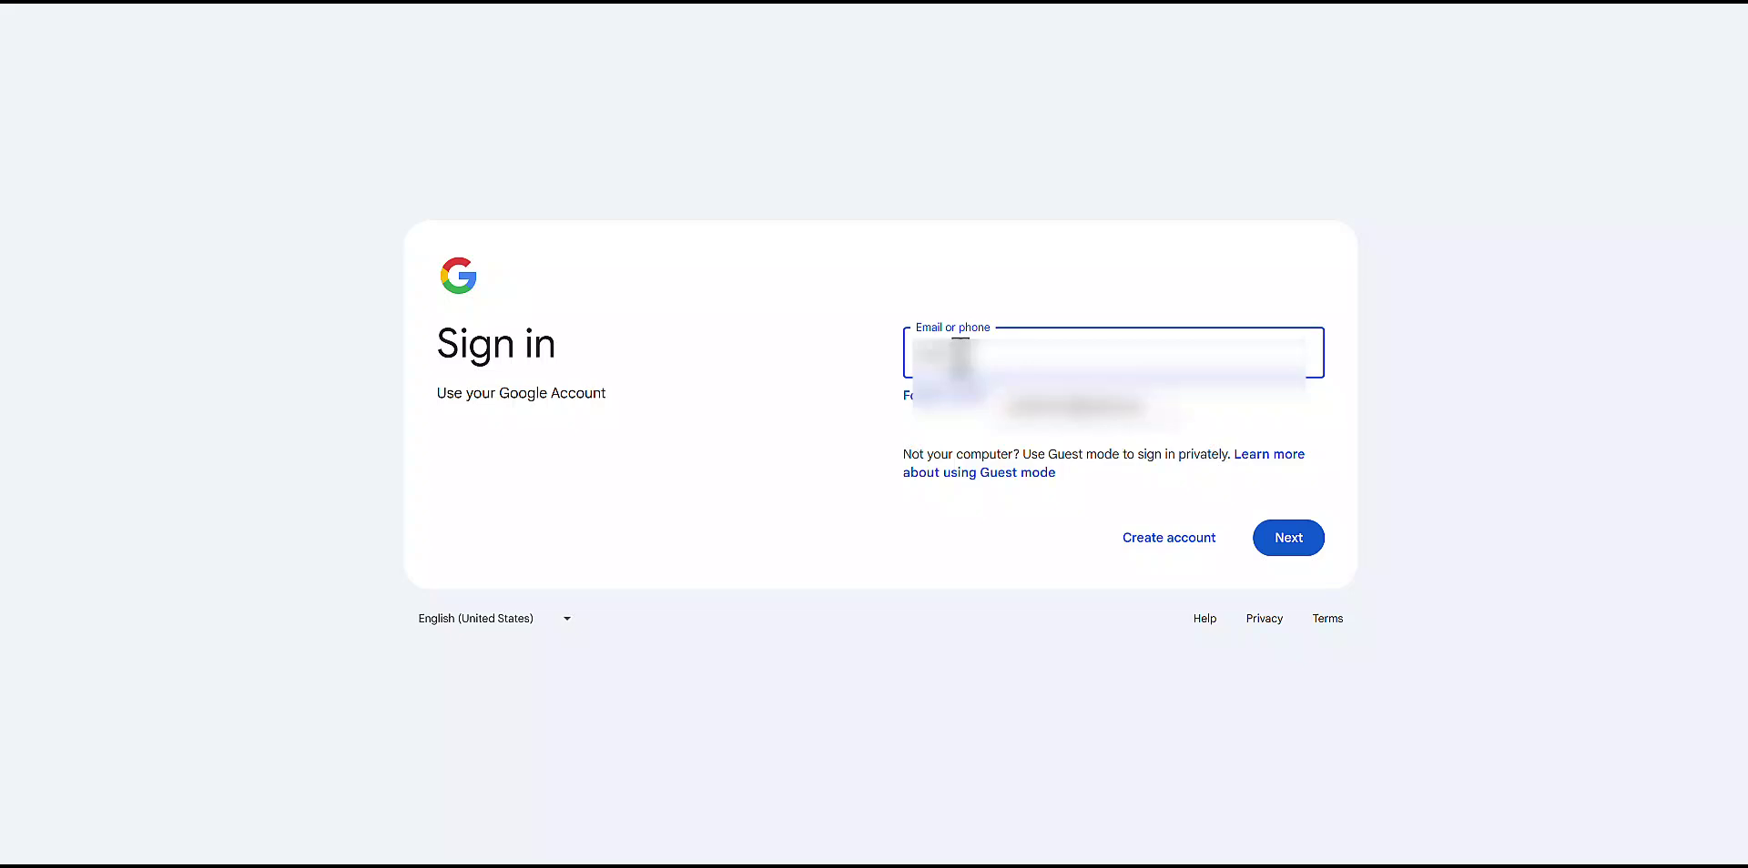
left_click(1025, 403)
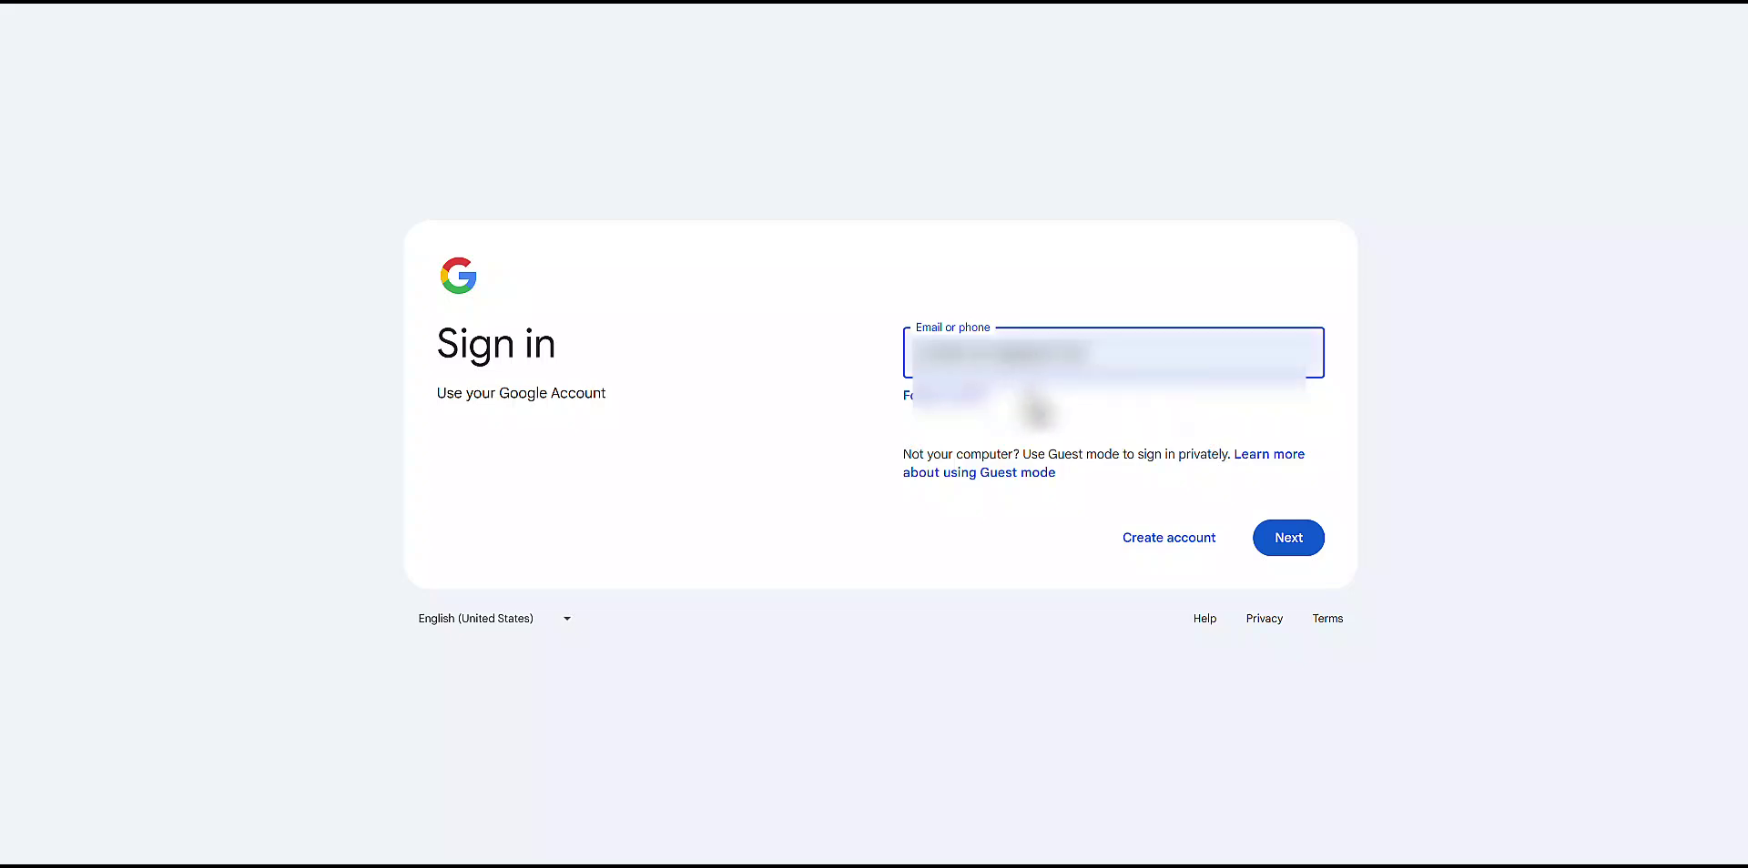
left_click(1251, 539)
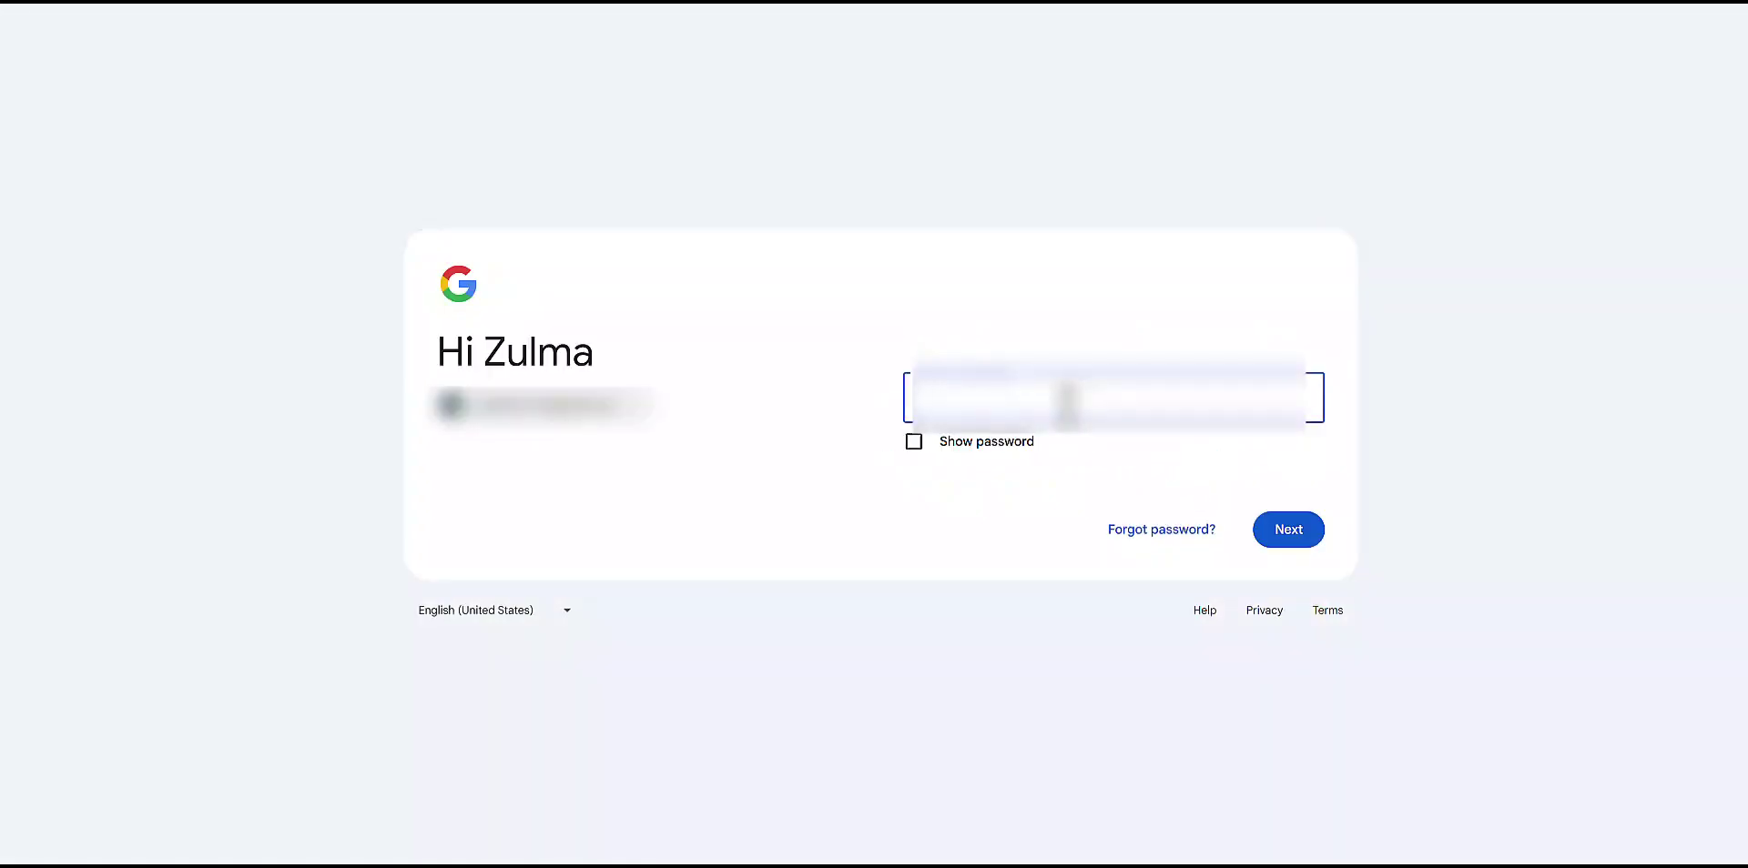
type("••••••••••••")
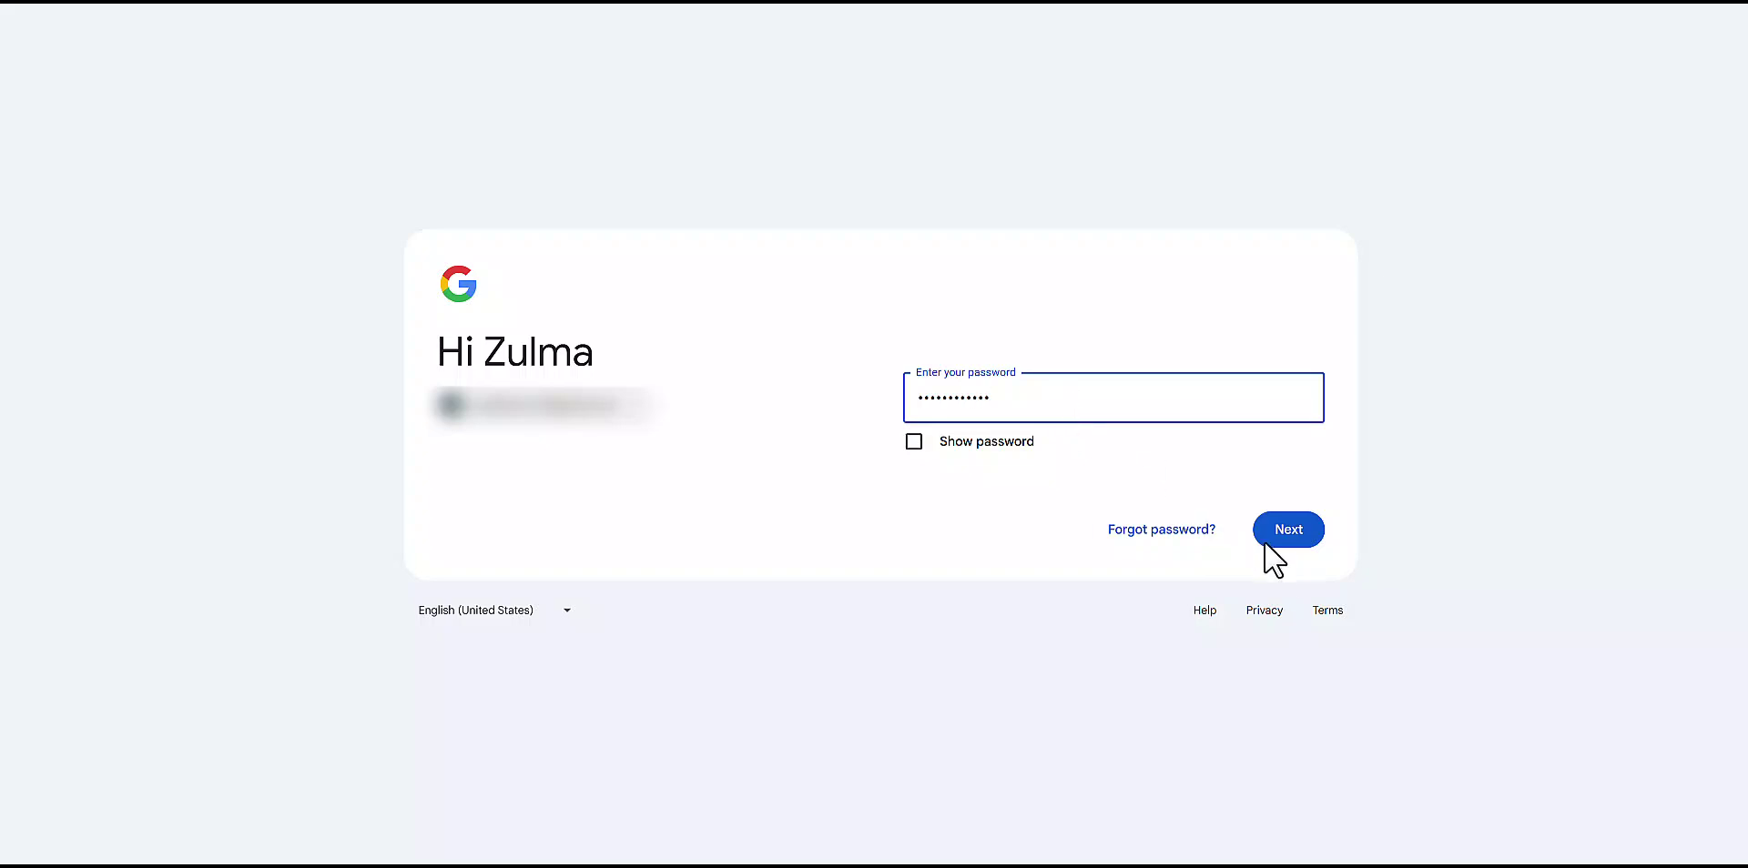
left_click(1295, 537)
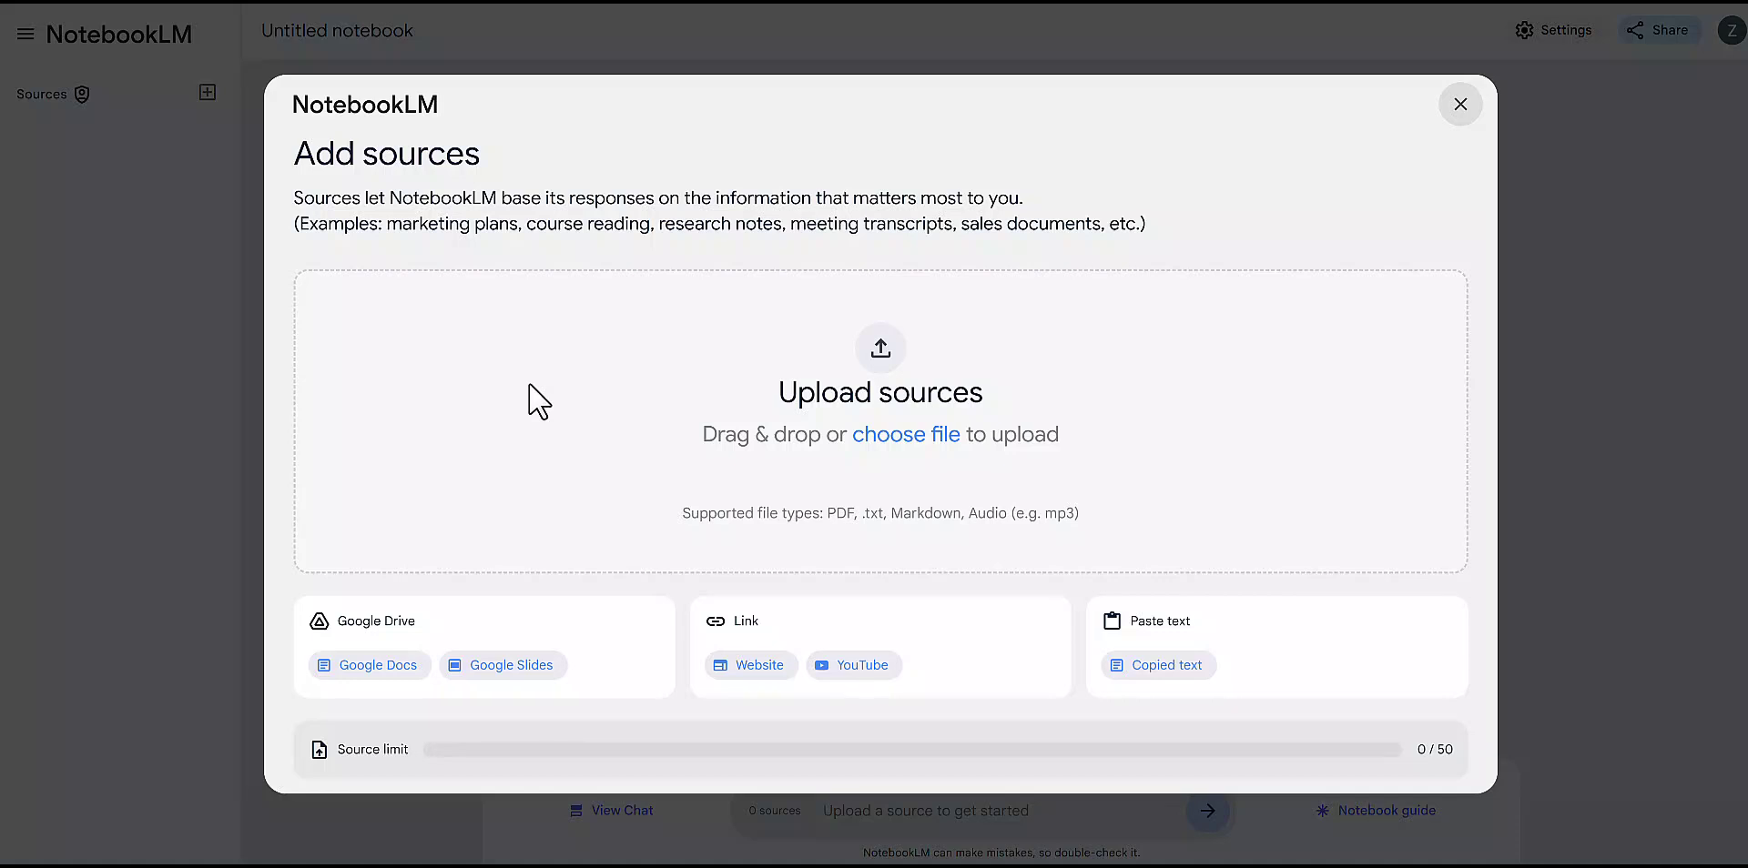
- Close the Add sources dialog and retitle the untitled notebook 'Instructional Design'
left_click(1461, 106)
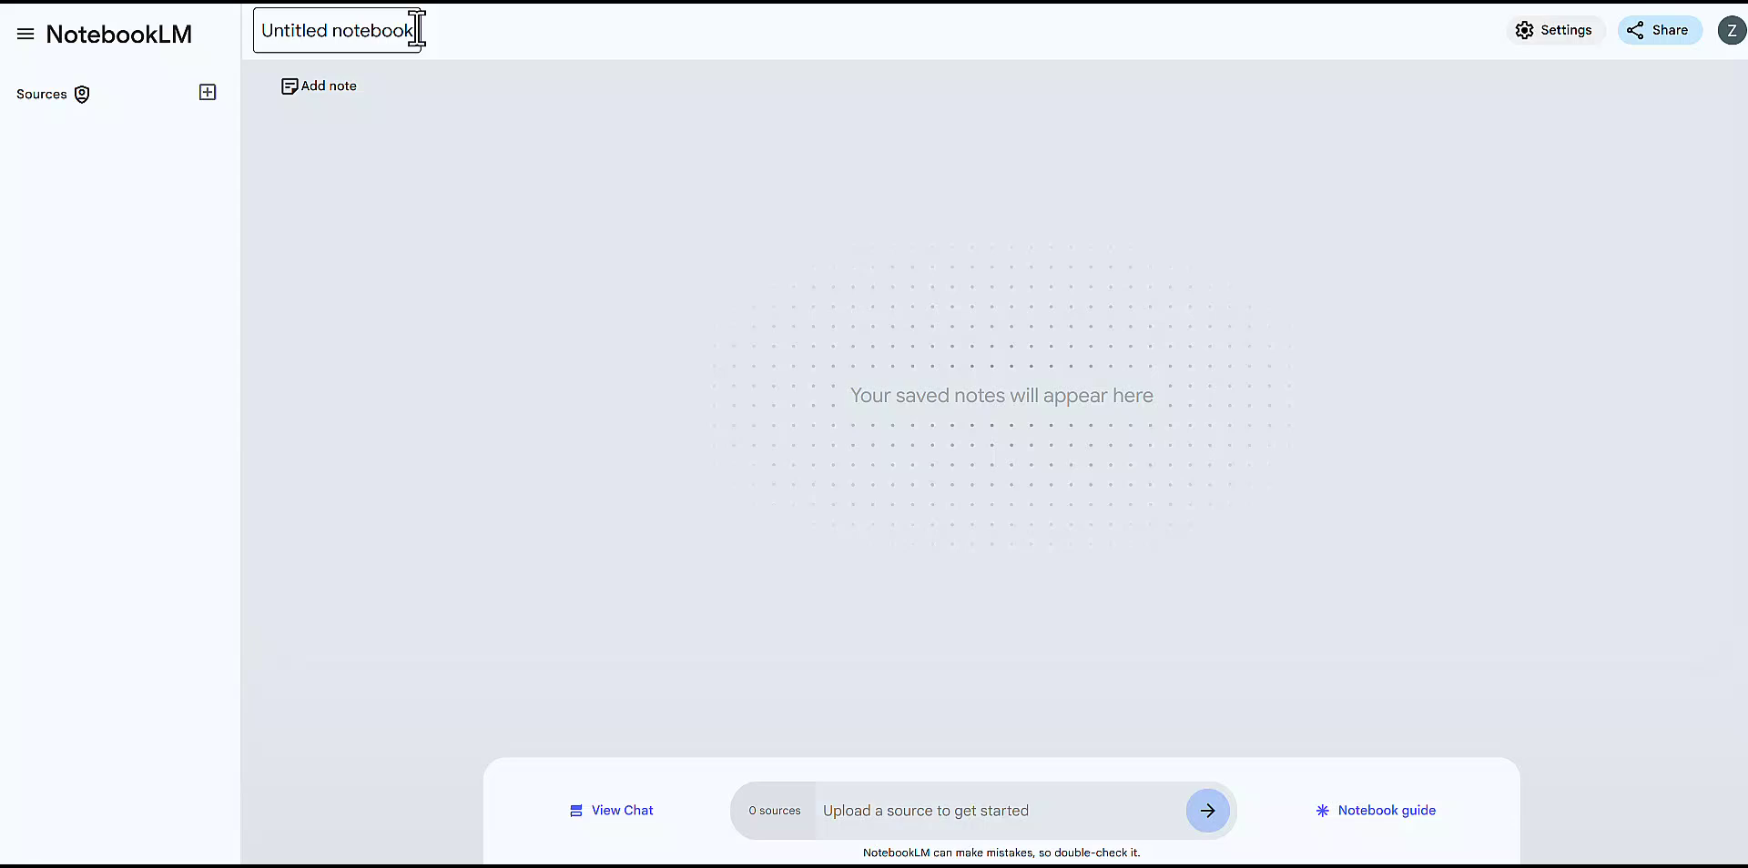
left_click_drag(417, 30, 266, 25)
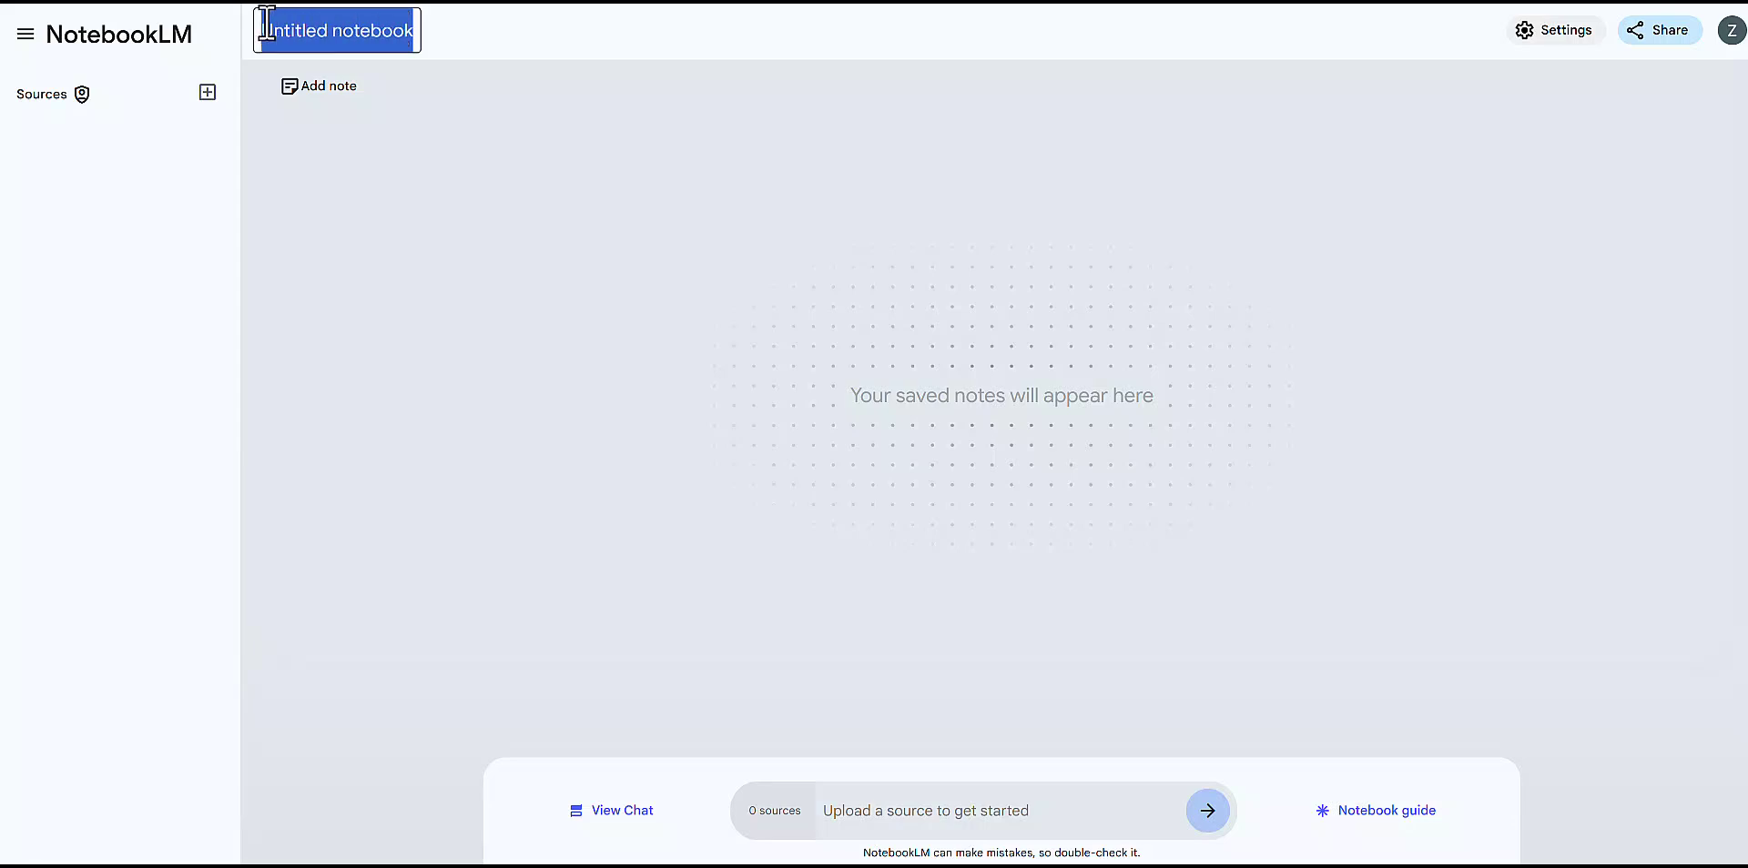
key("BackSpace")
type("Intructonal")
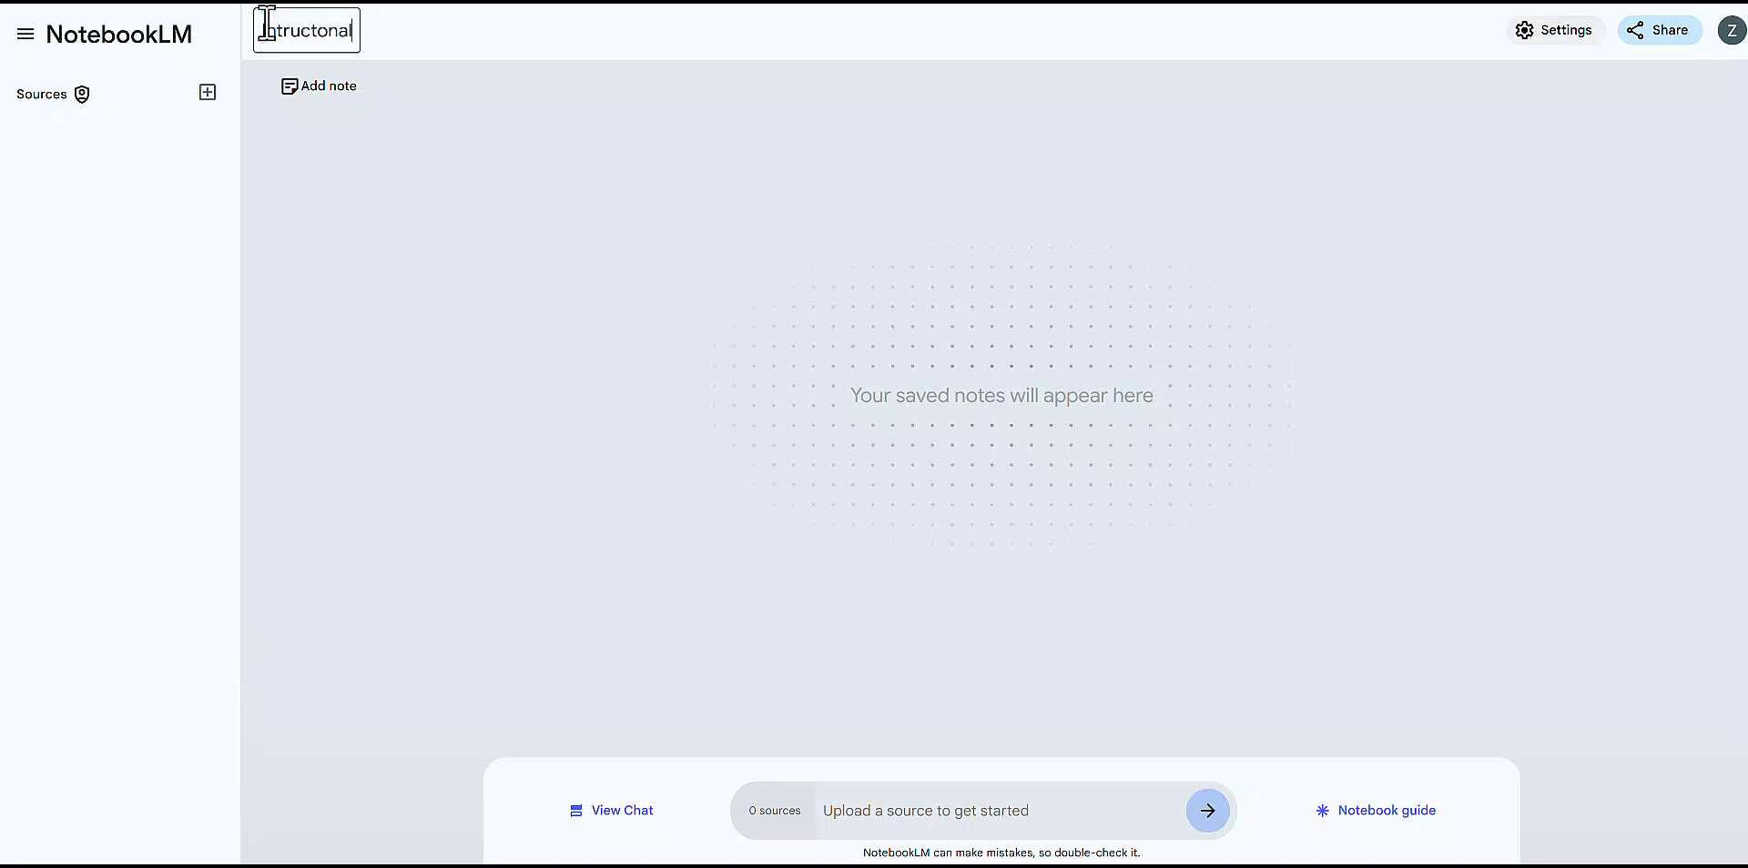
key("BackSpace")
key("BackSpace")
key("BackSpace")
key("BackSpace")
key("BackSpace")
key("BackSpace")
key("BackSpace")
key("BackSpace")
key("BackSpace")
type("structional Design")
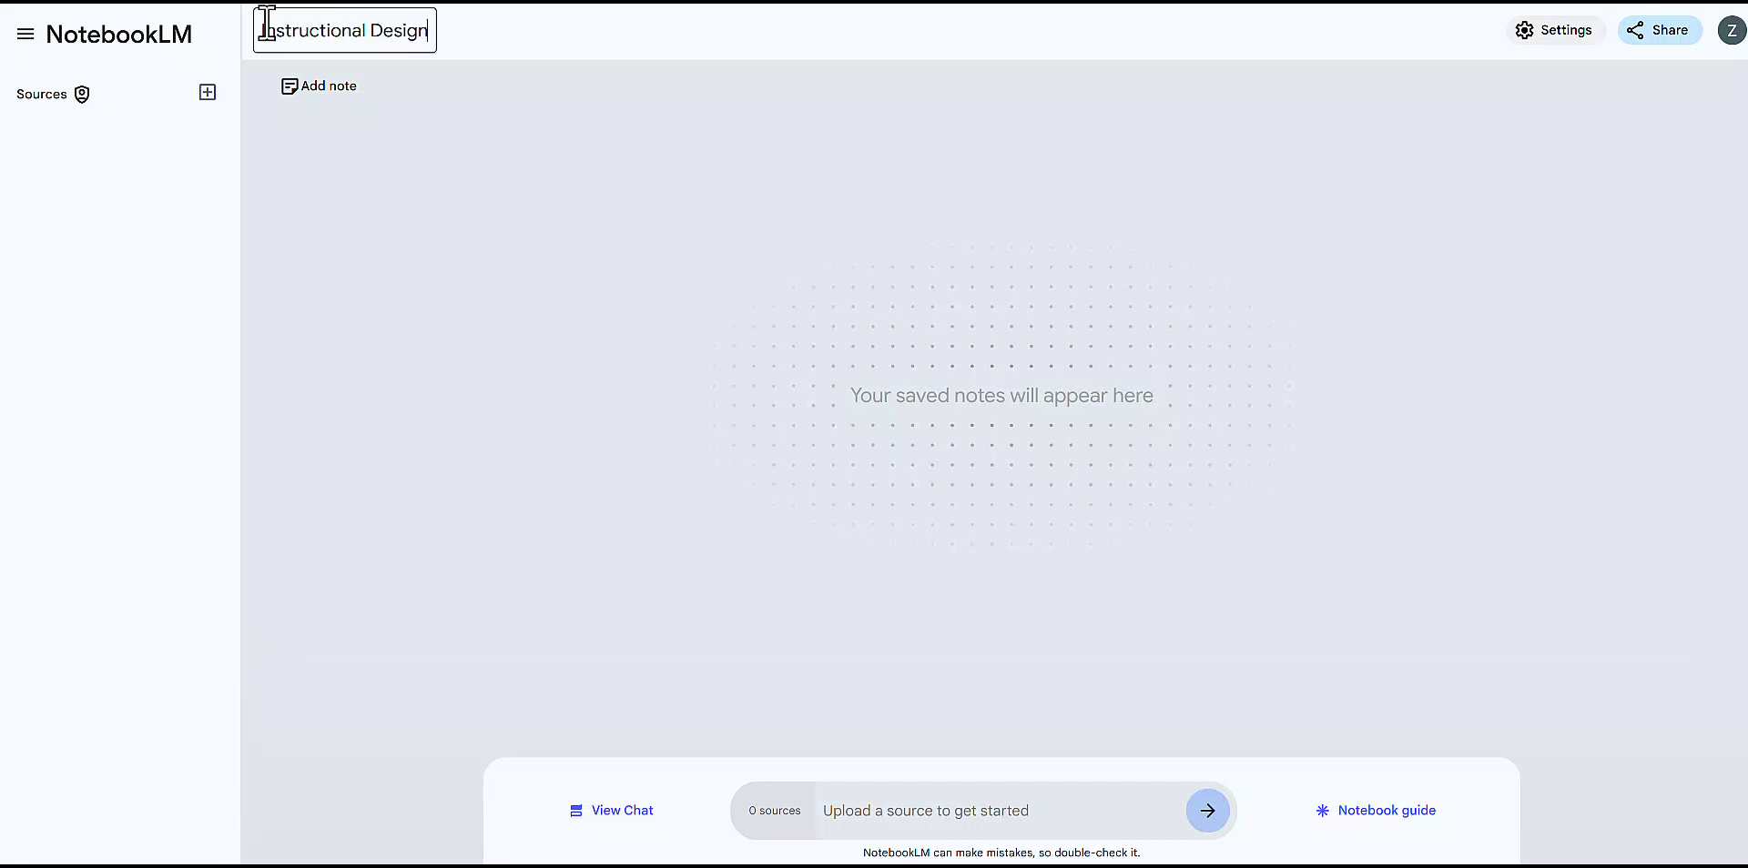
left_click(459, 202)
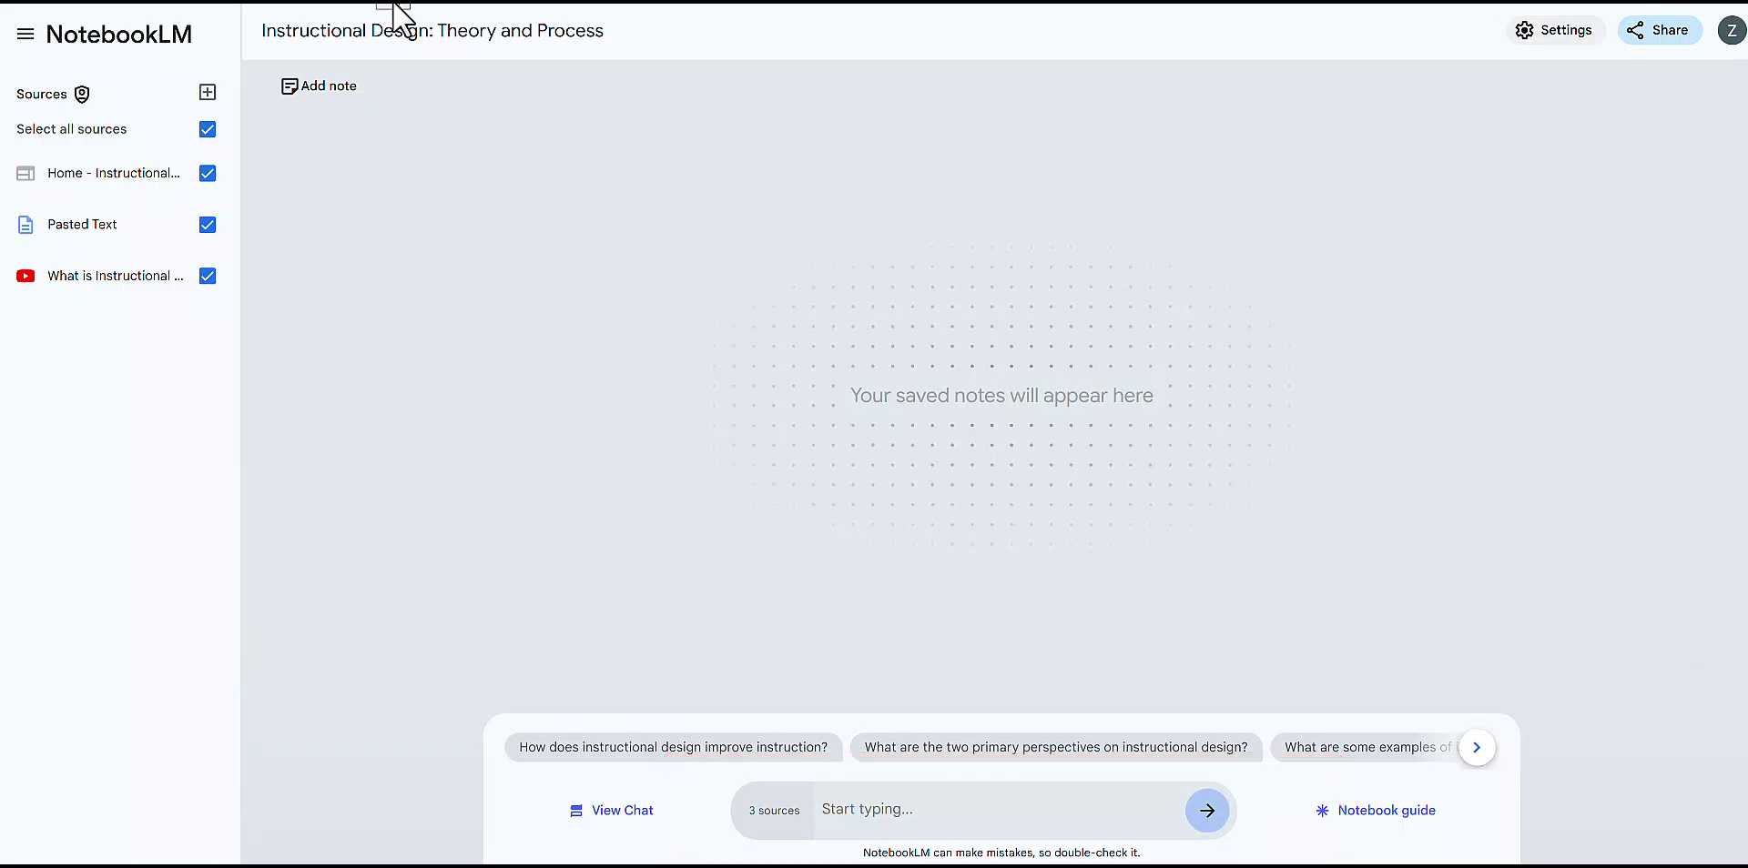
- Exclude the website, video and pasted-text sources, then re-include all three
left_click(207, 172)
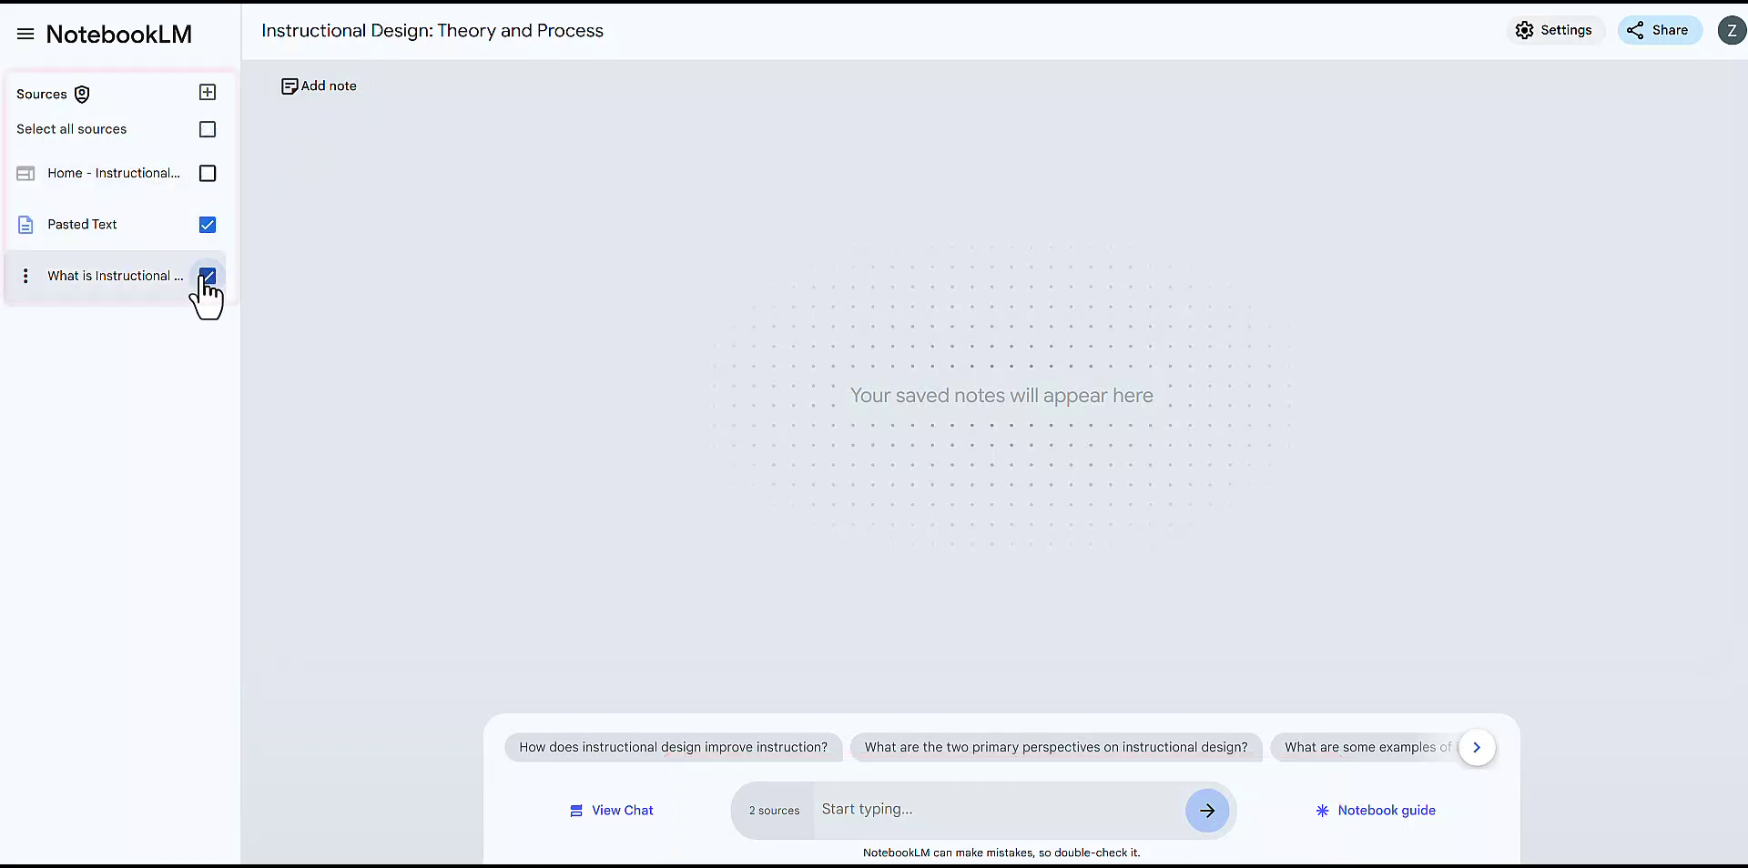
left_click(208, 276)
left_click(208, 225)
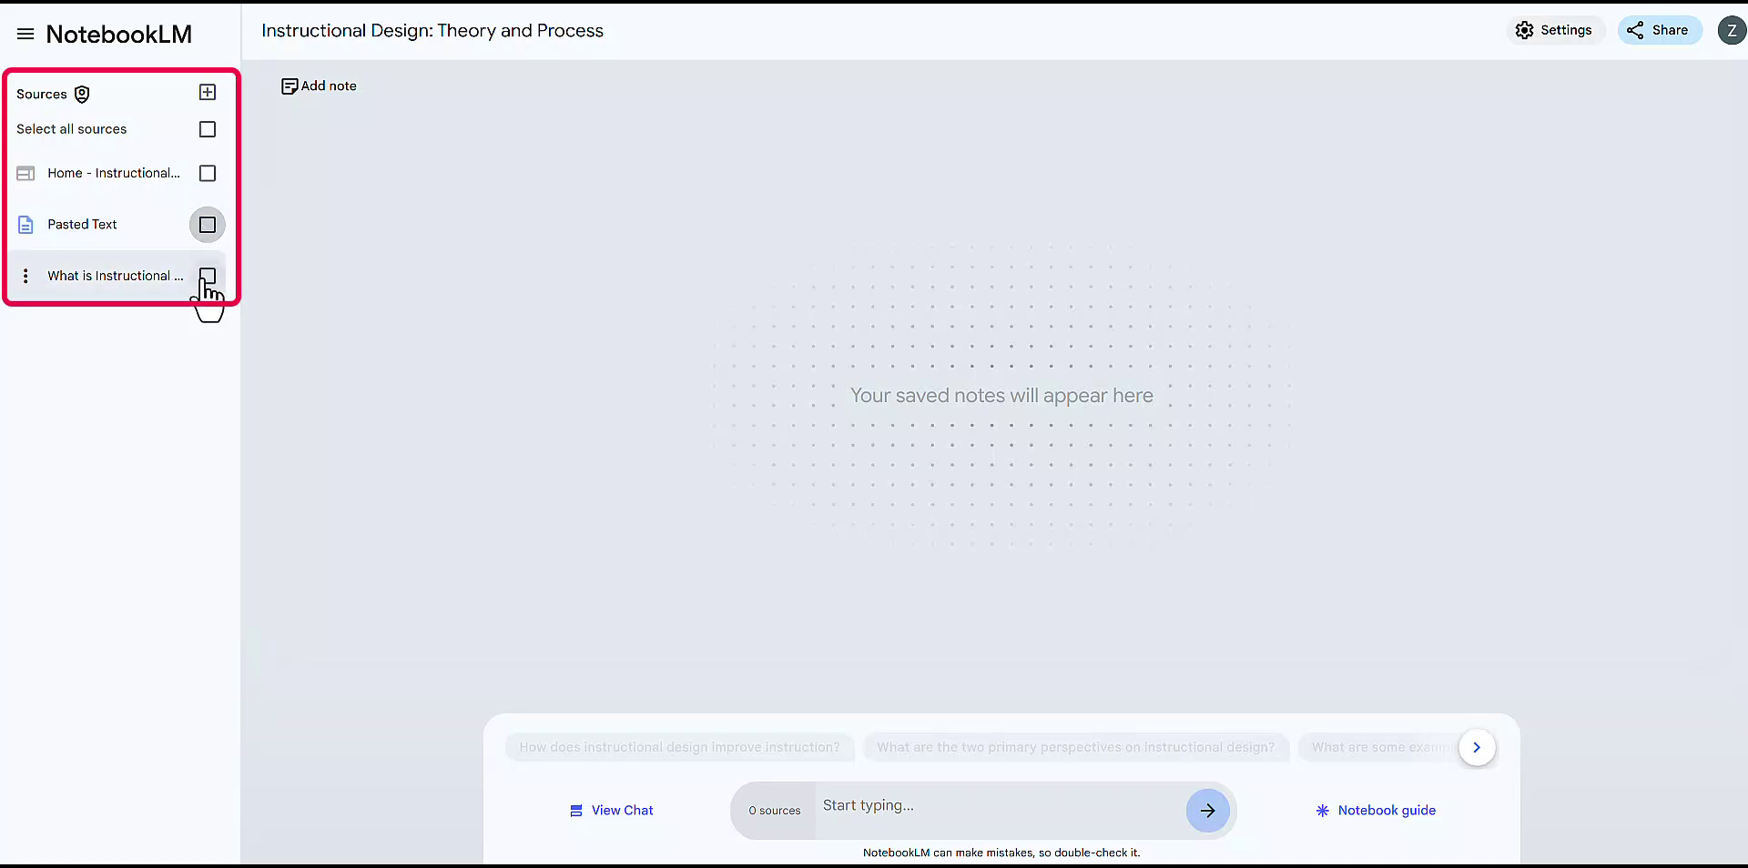
left_click(208, 276)
left_click(208, 225)
left_click(206, 173)
left_click(859, 808)
- Ask the notebook to 'summarize content'
type("summa")
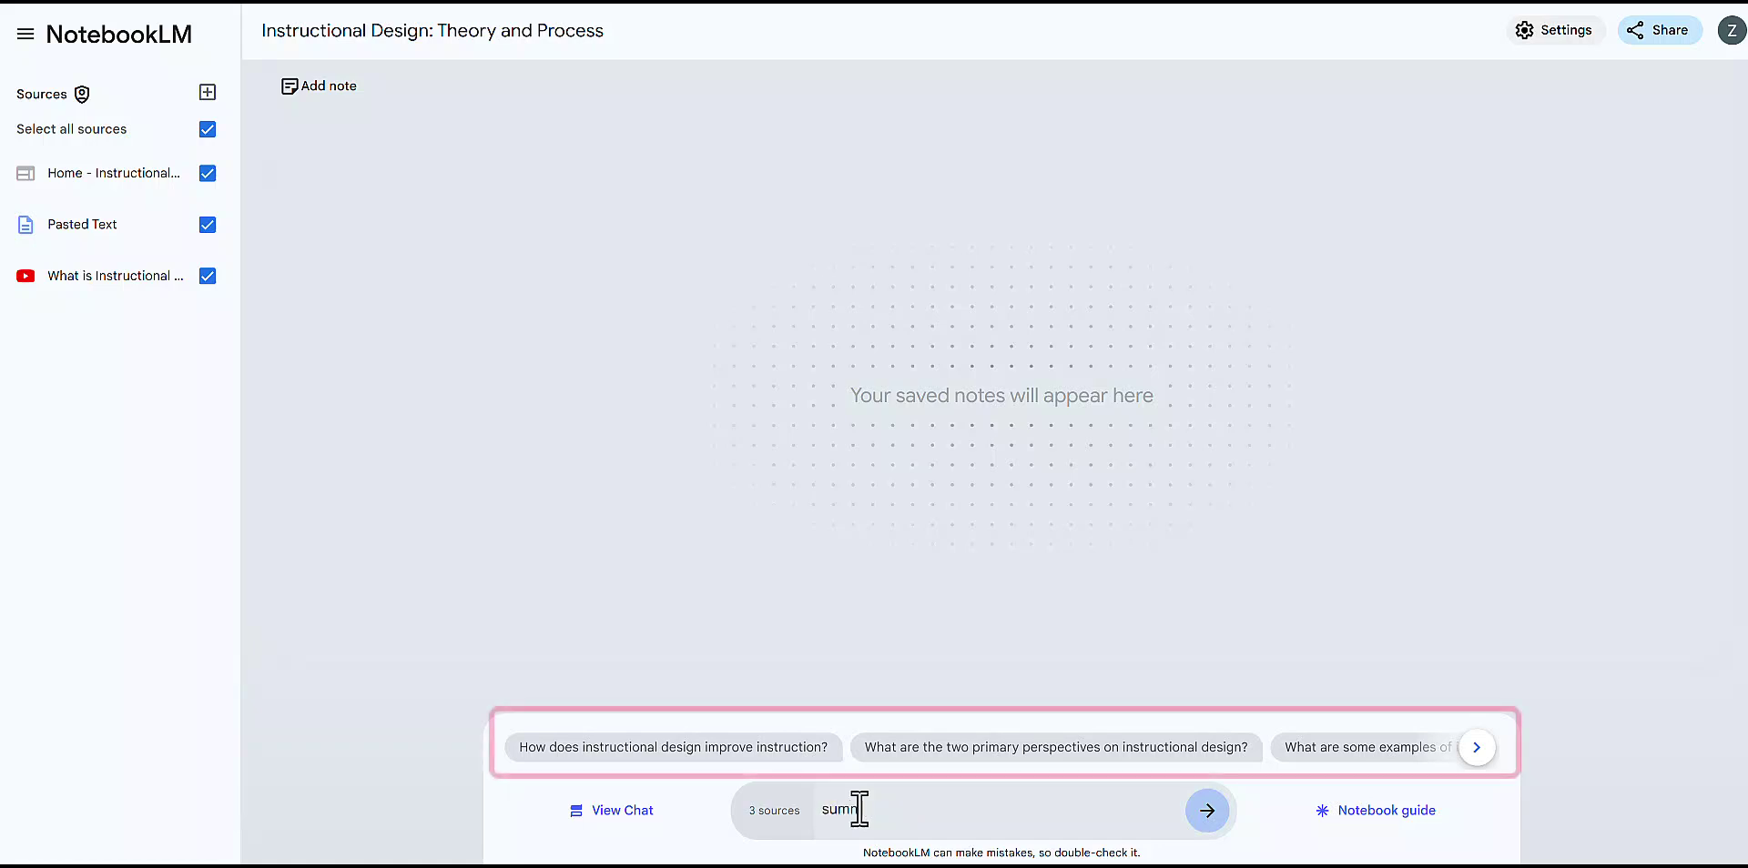
type("rti")
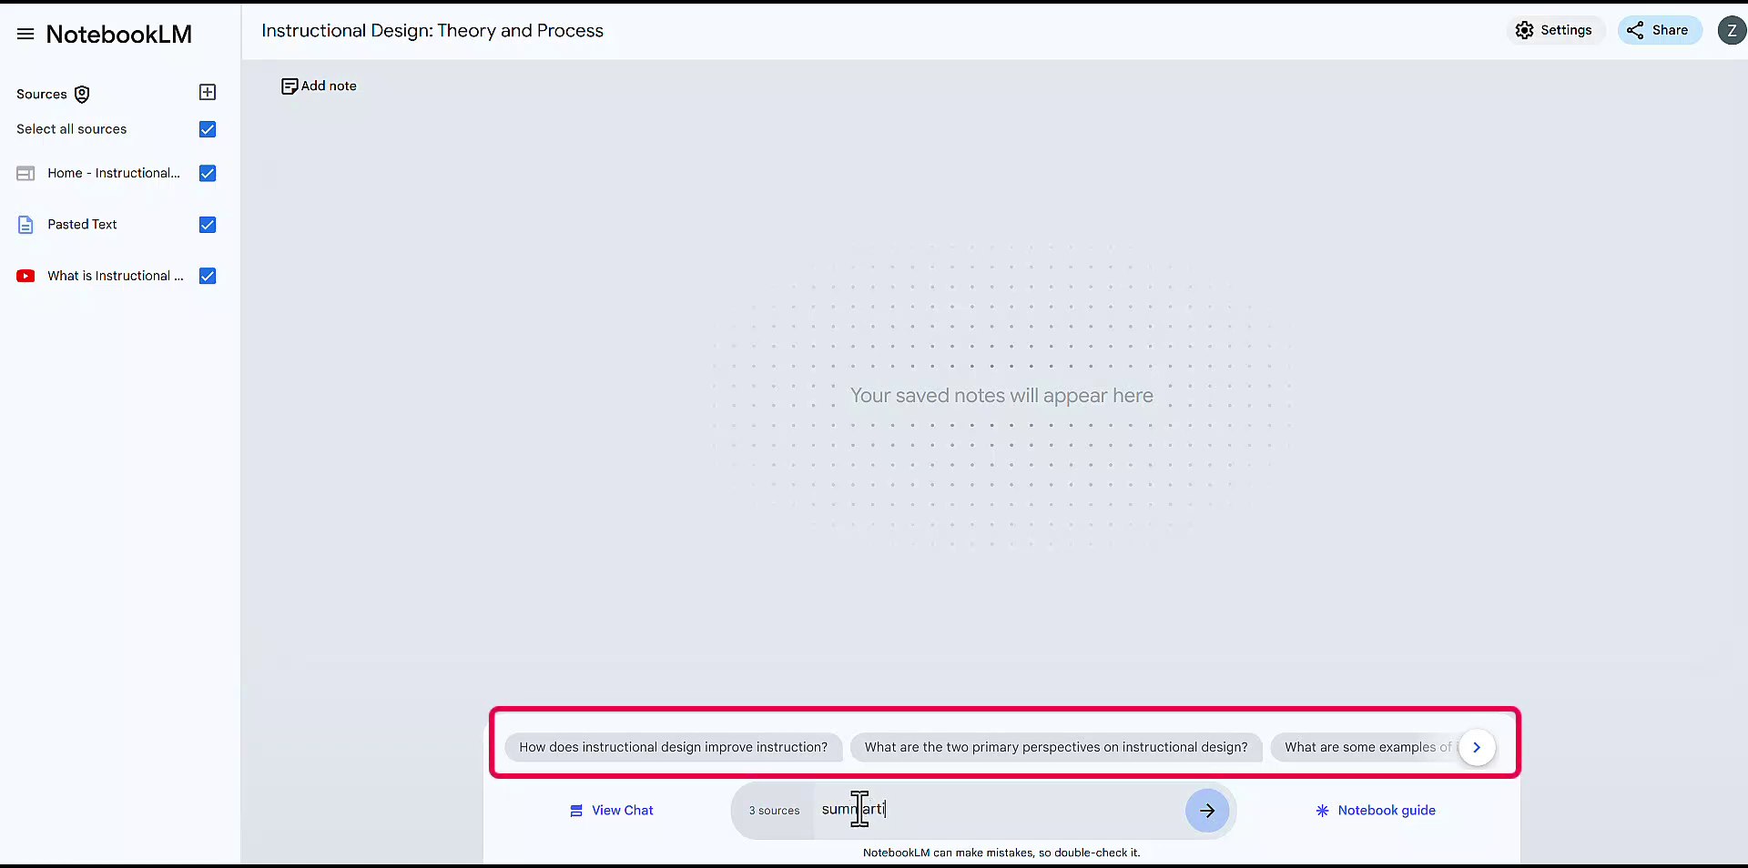
key("BackSpace")
type("ize")
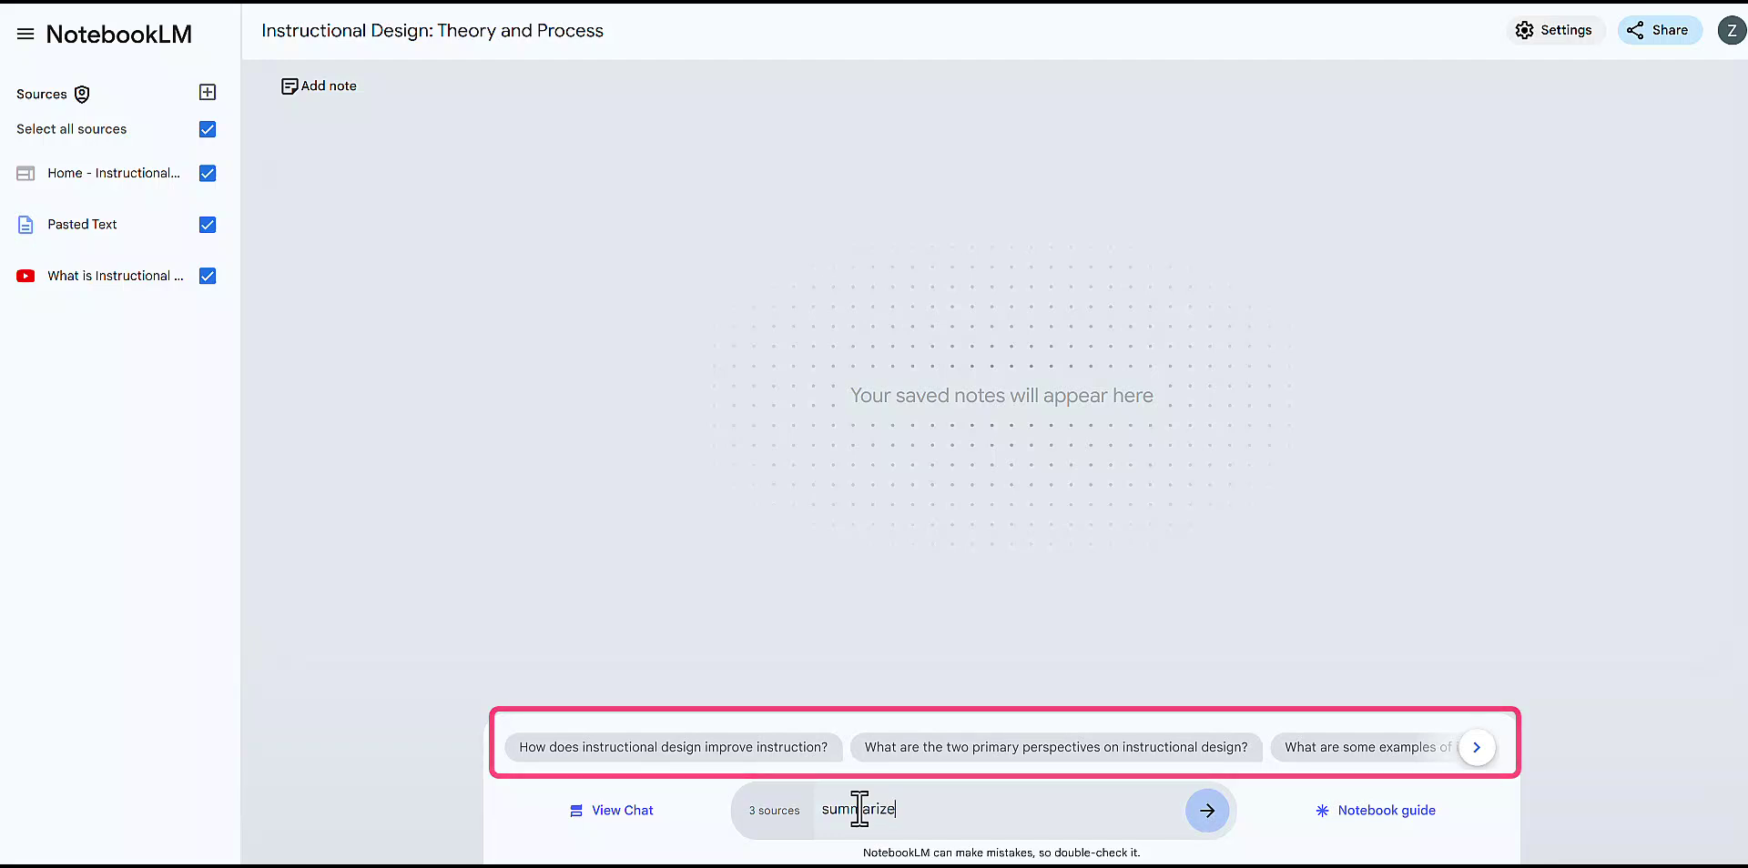
type(" content")
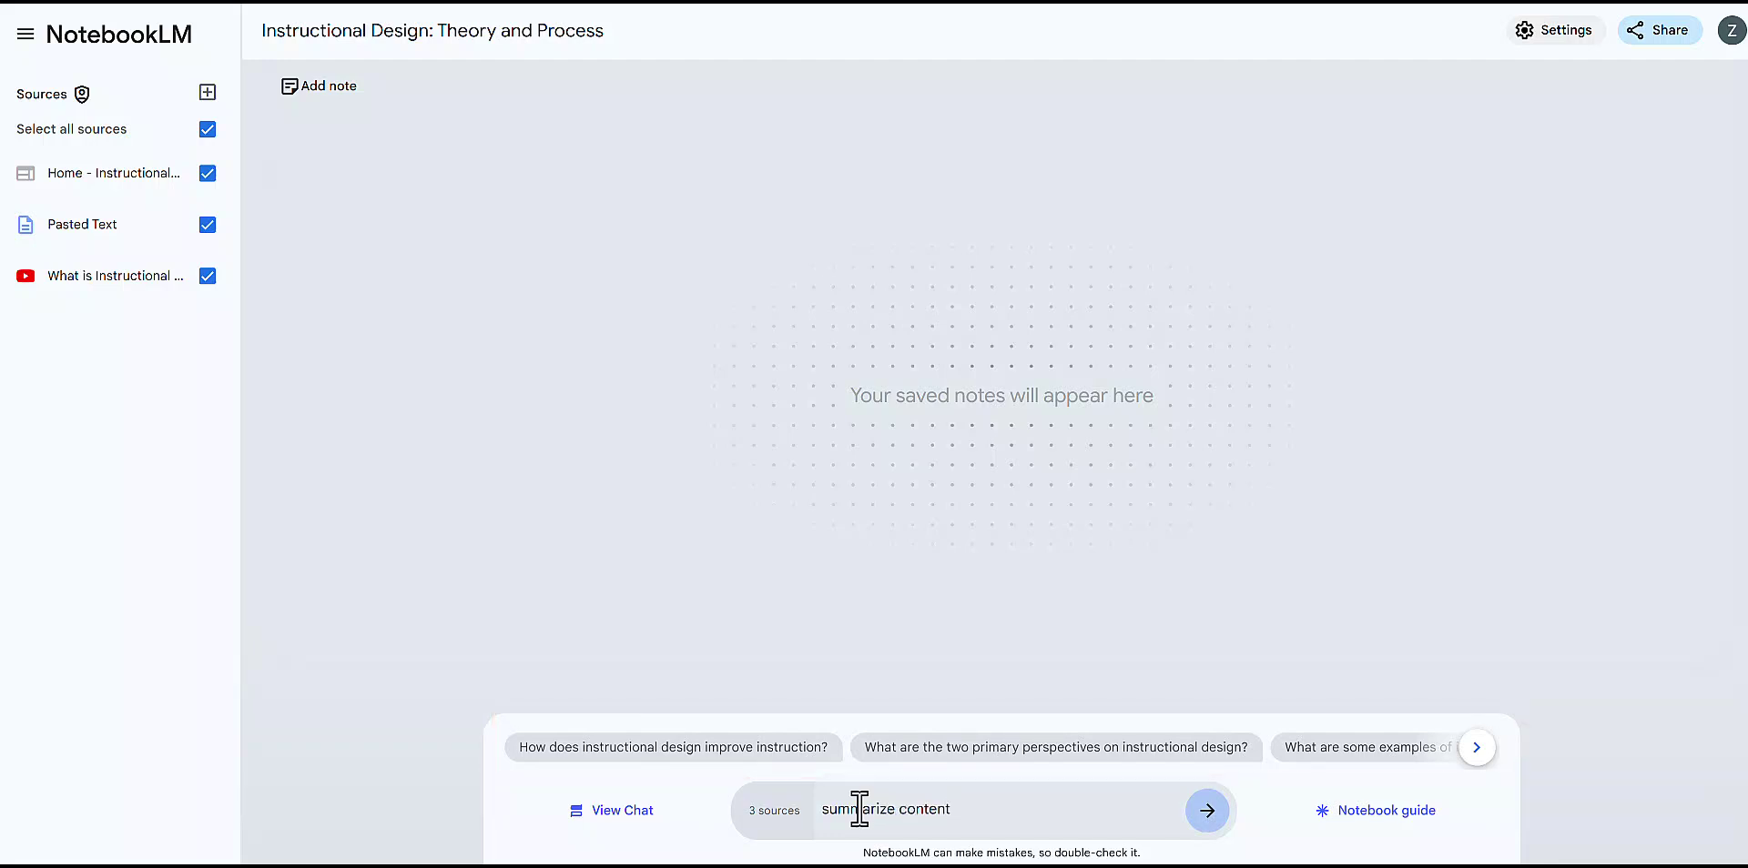
left_click(1201, 819)
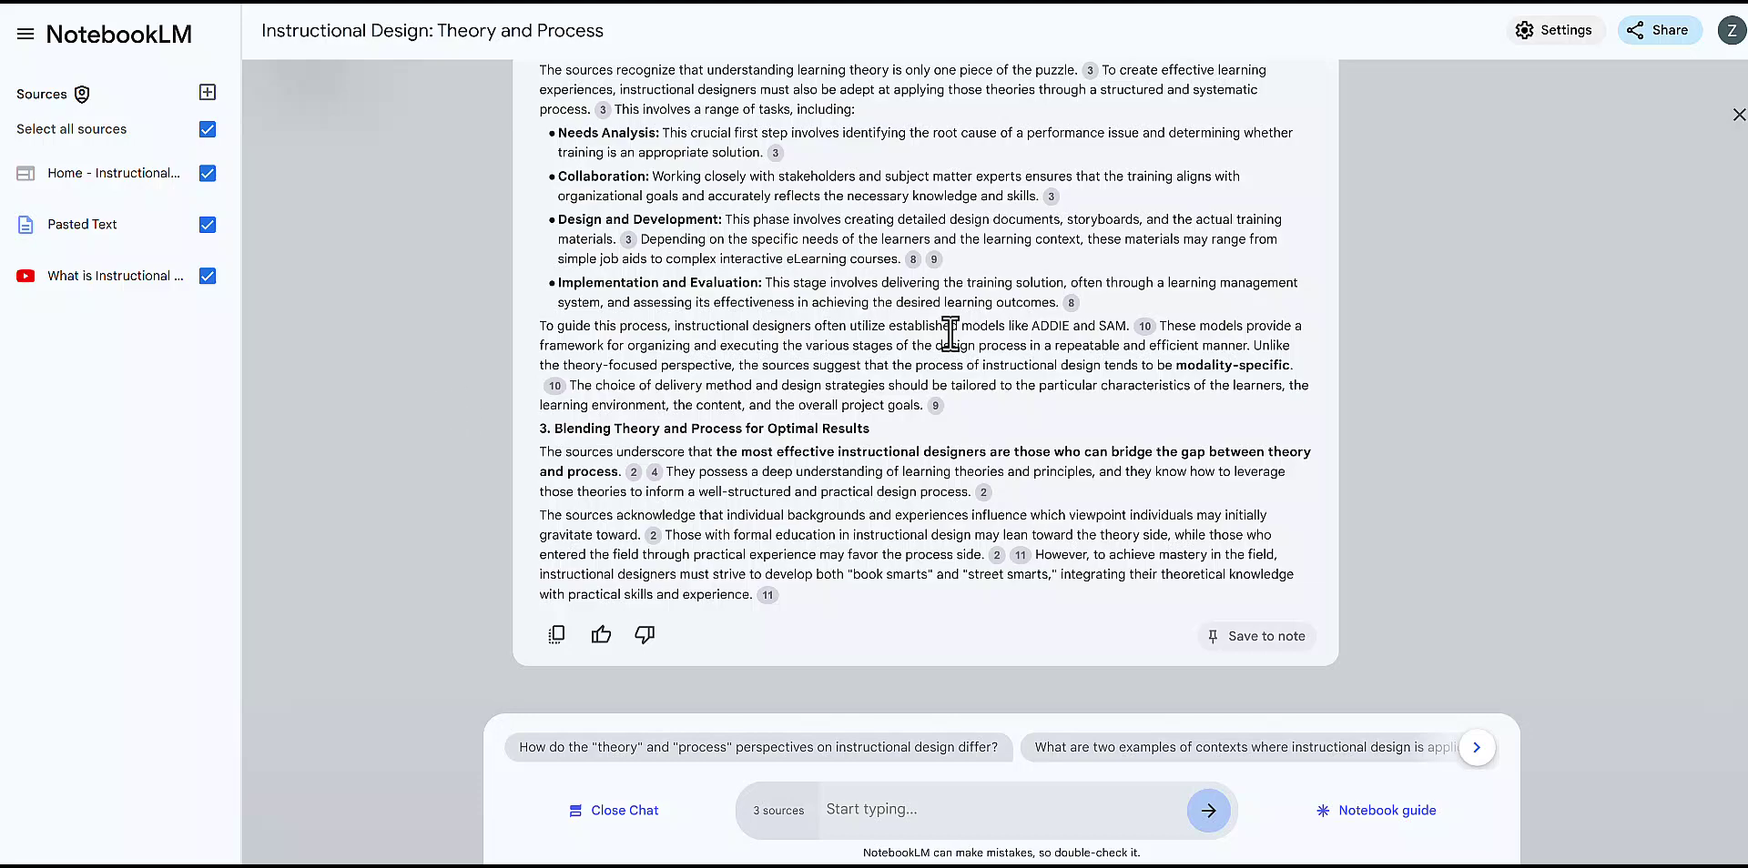
- Review the cited summary and reveal more suggested questions
scroll(950, 334, "up", 7)
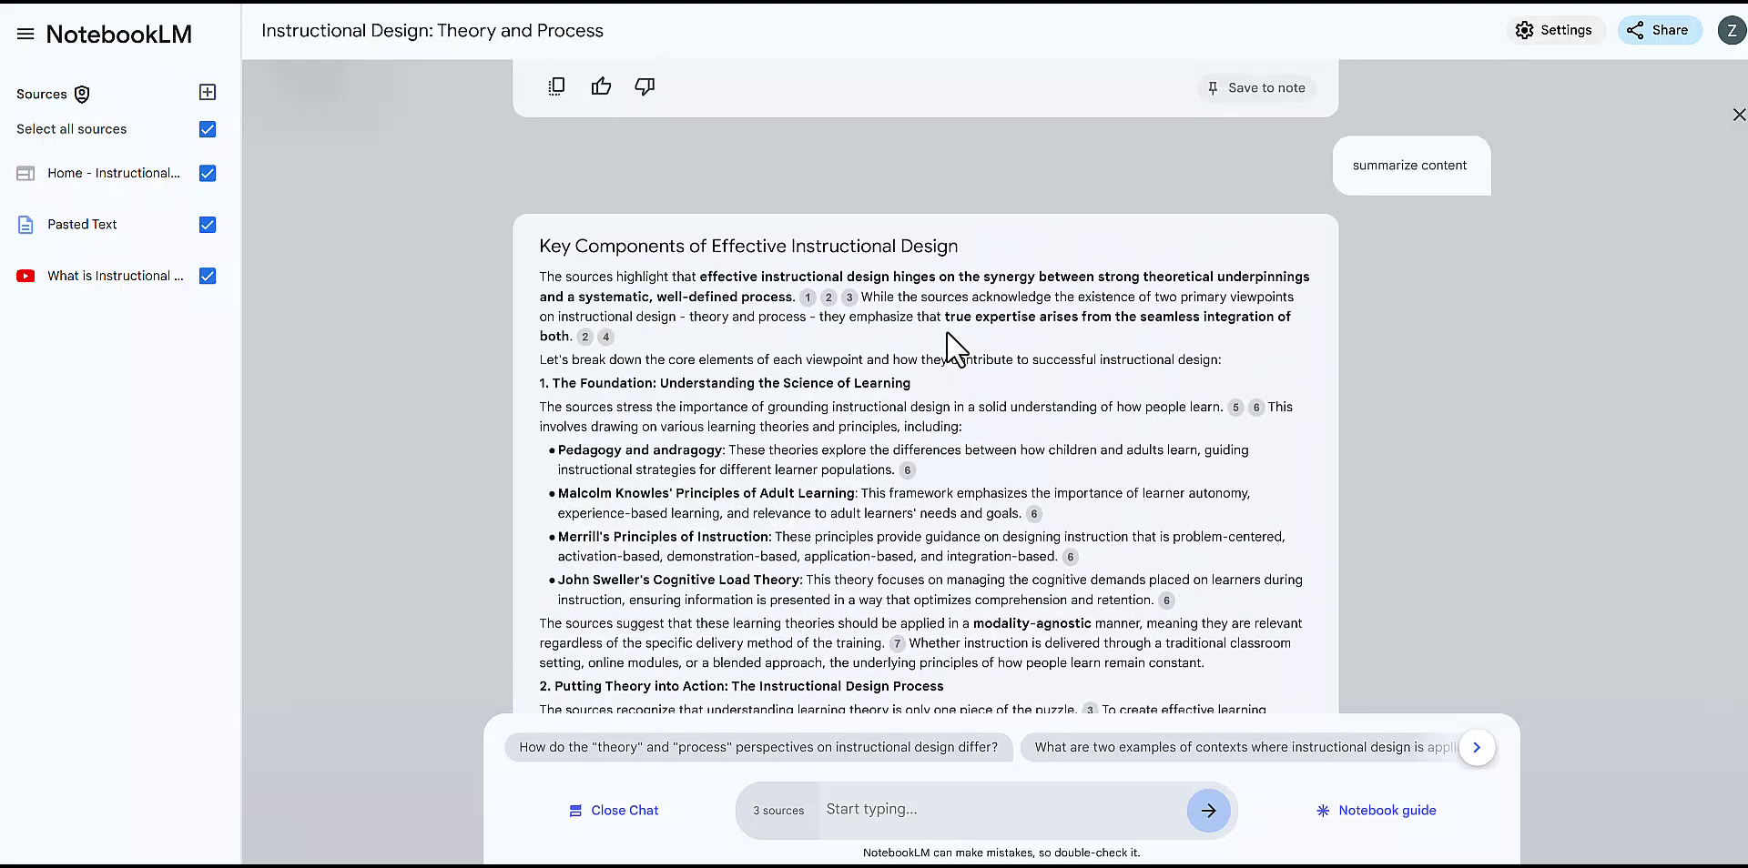
scroll(948, 334, "down", 1)
scroll(951, 346, "down", 6)
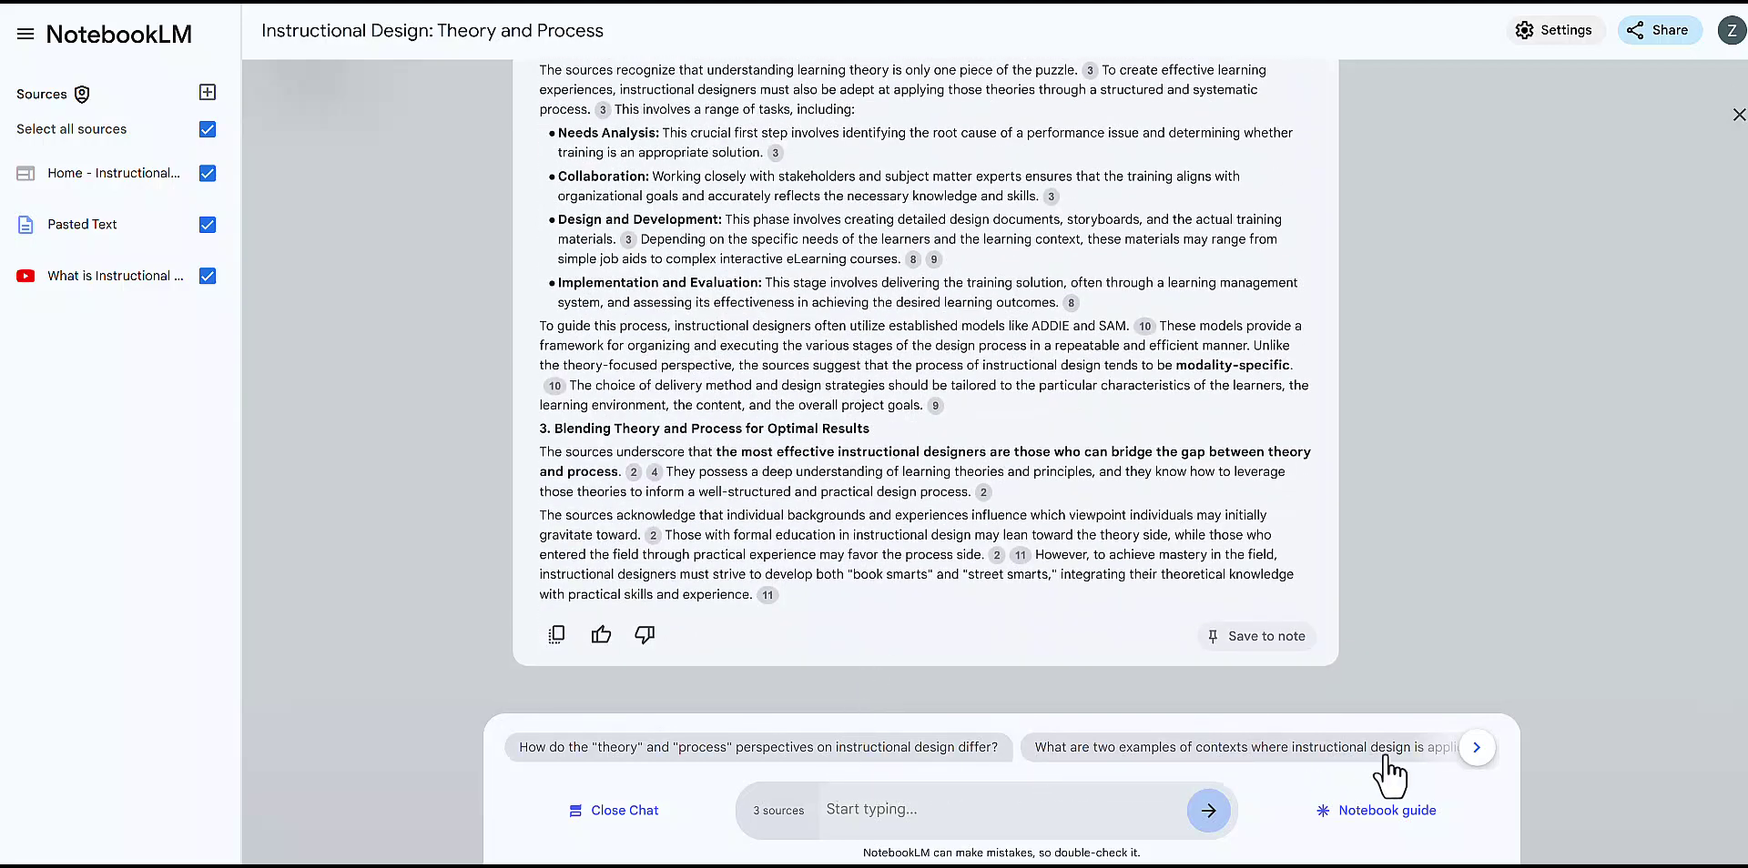
left_click(1484, 755)
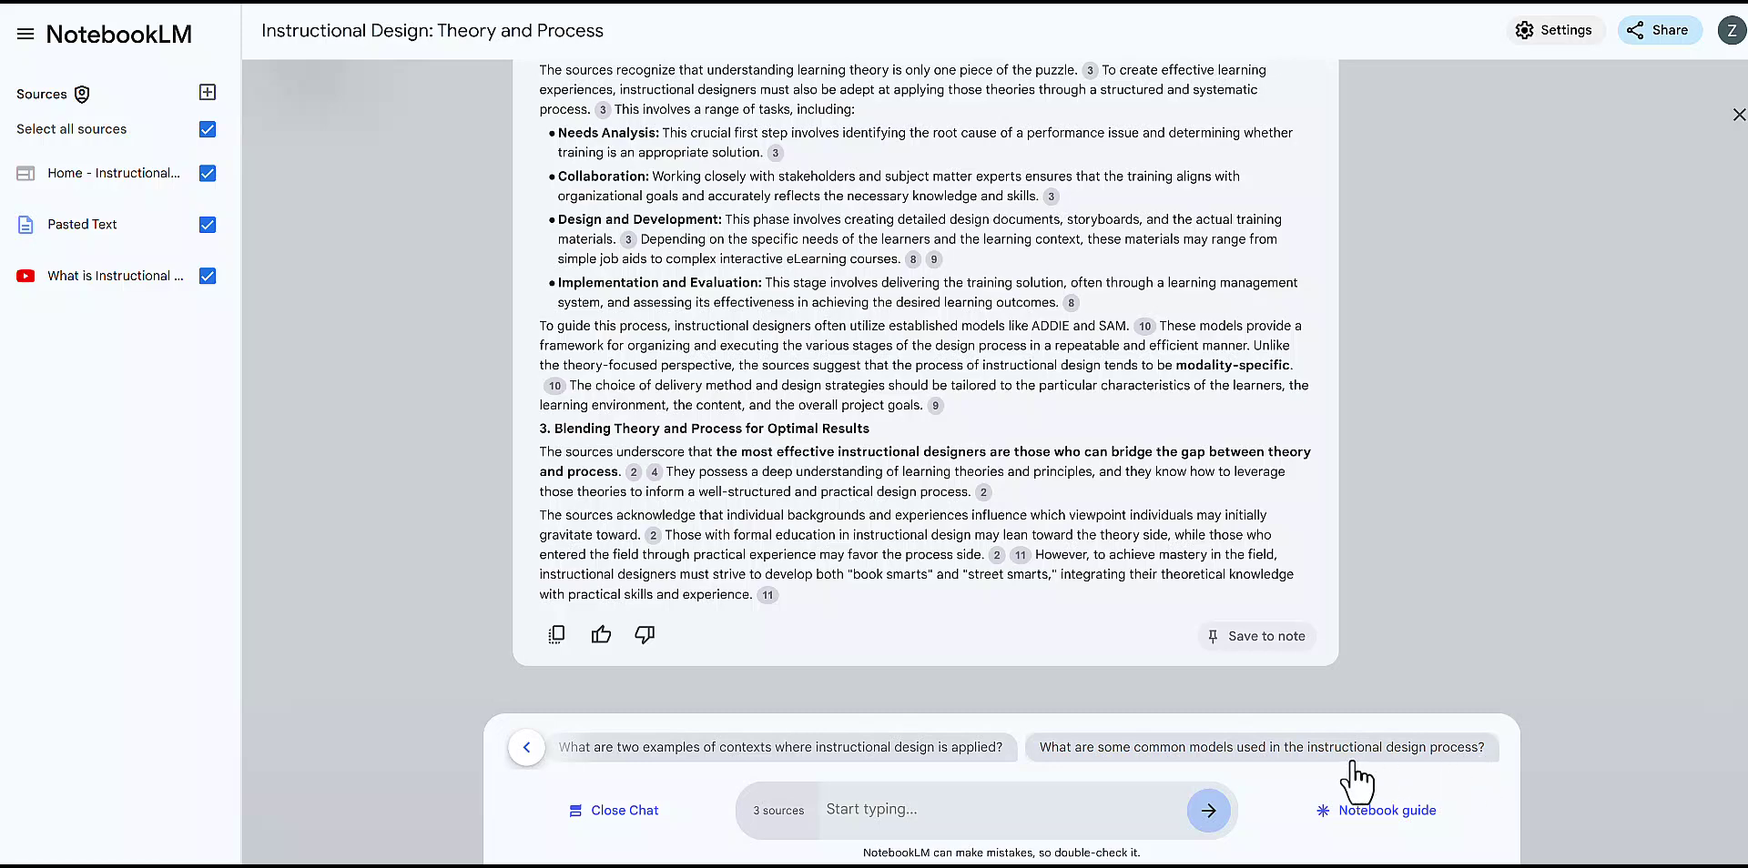
- Ask which common models are used in the instructional design process, via the suggestion chip
left_click(1249, 753)
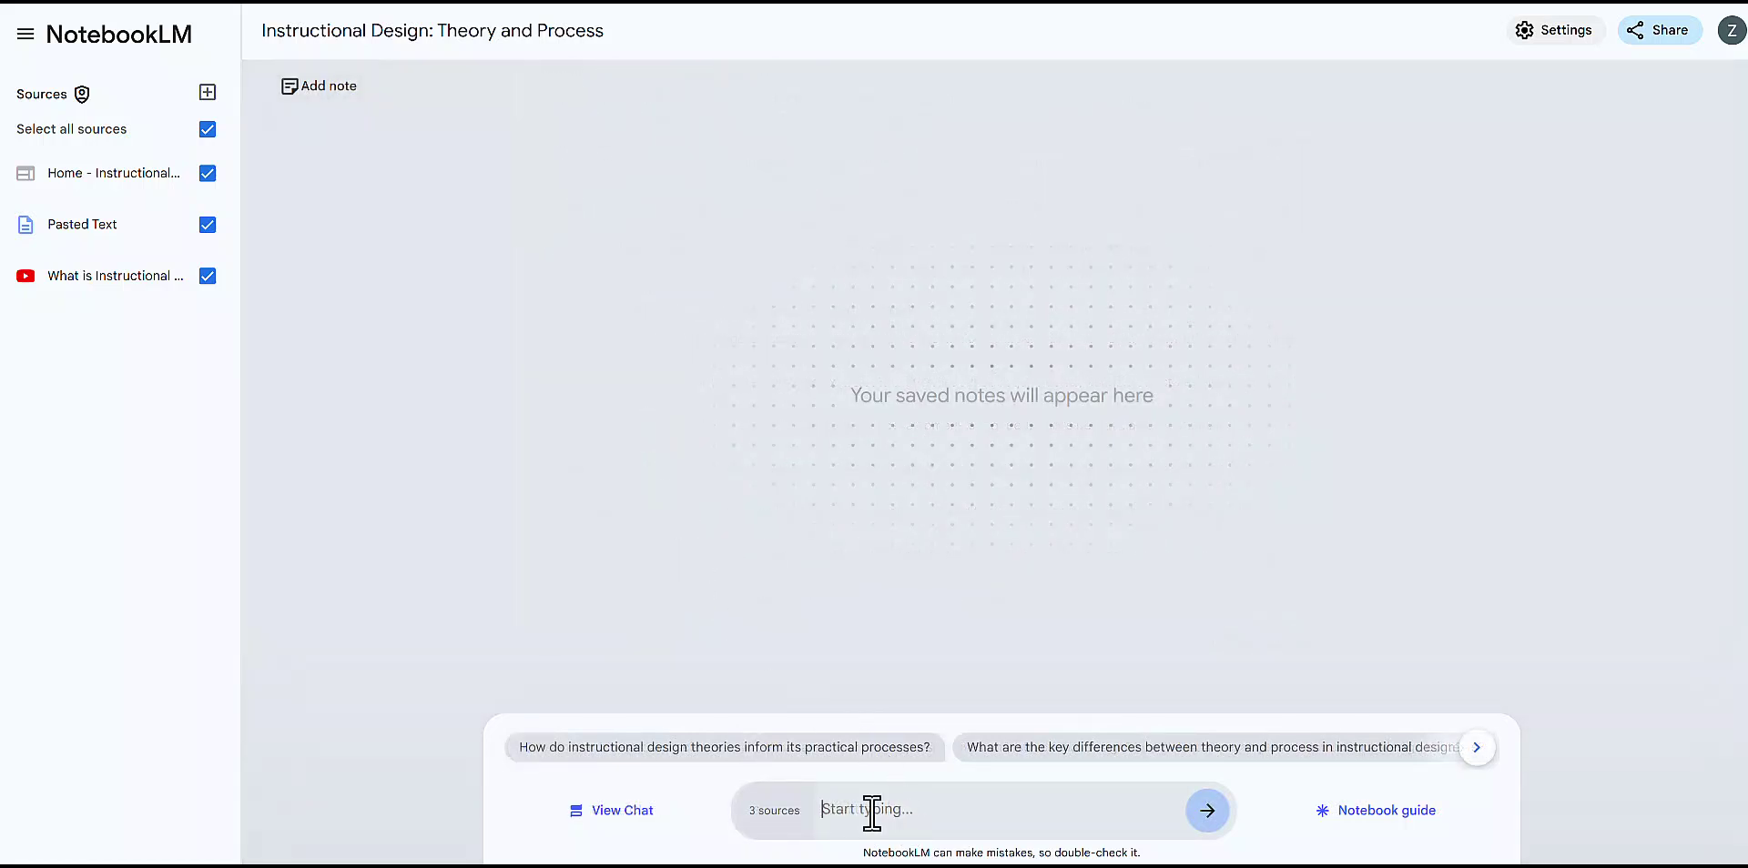
- Request objectives for a module on instructional design and review the cited list
type("Create objectives for a module on instructional design")
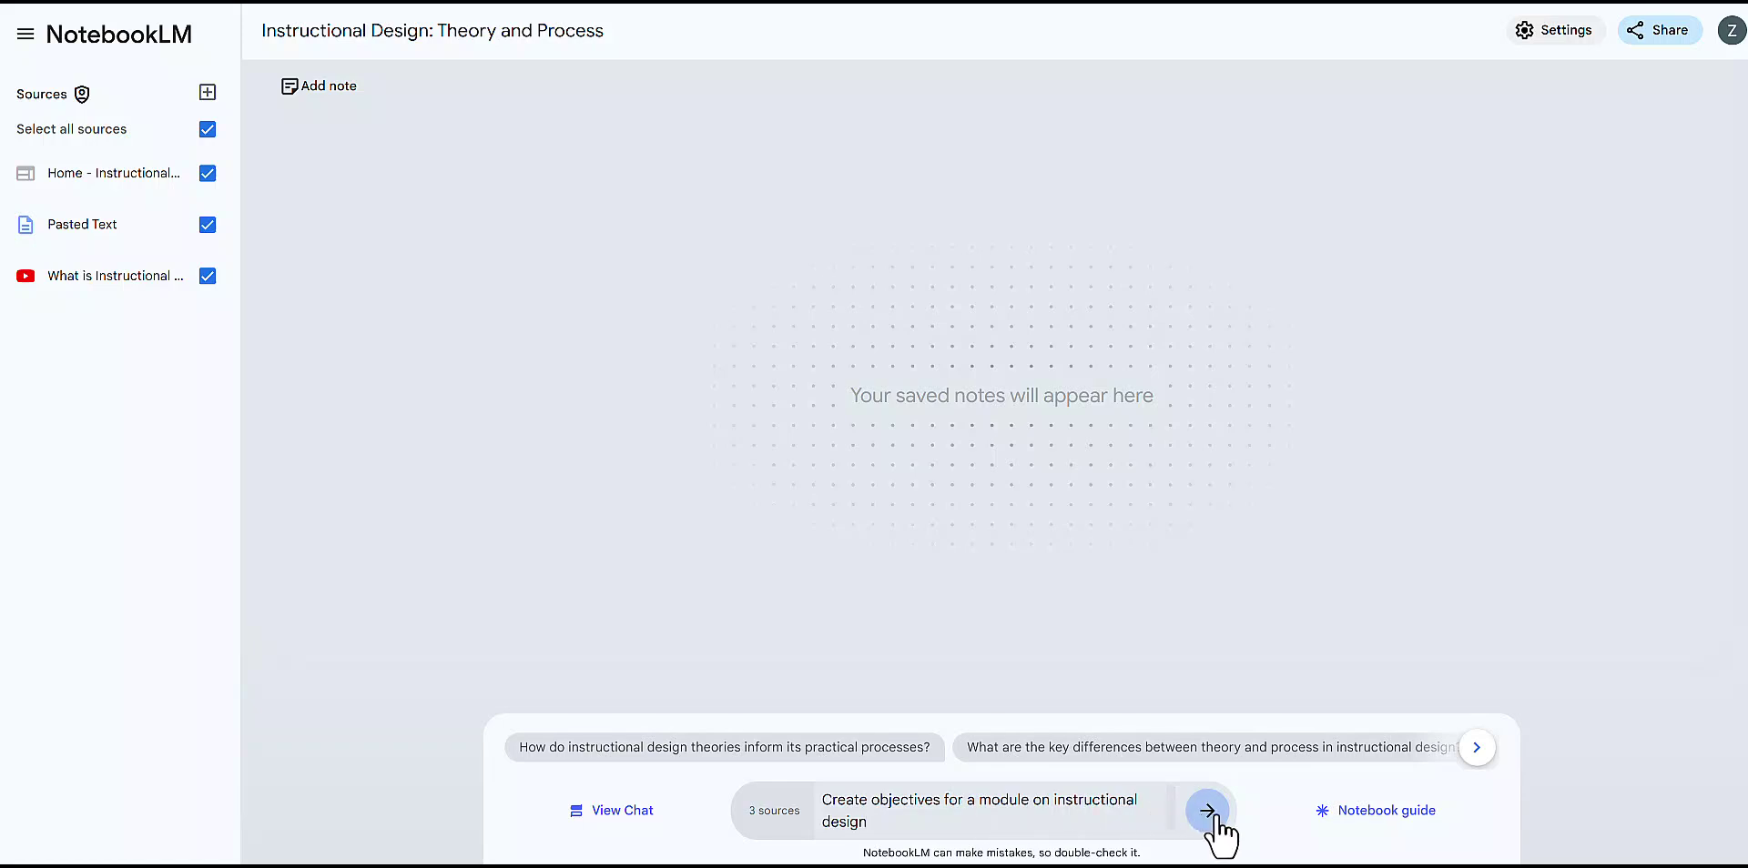
left_click(1208, 811)
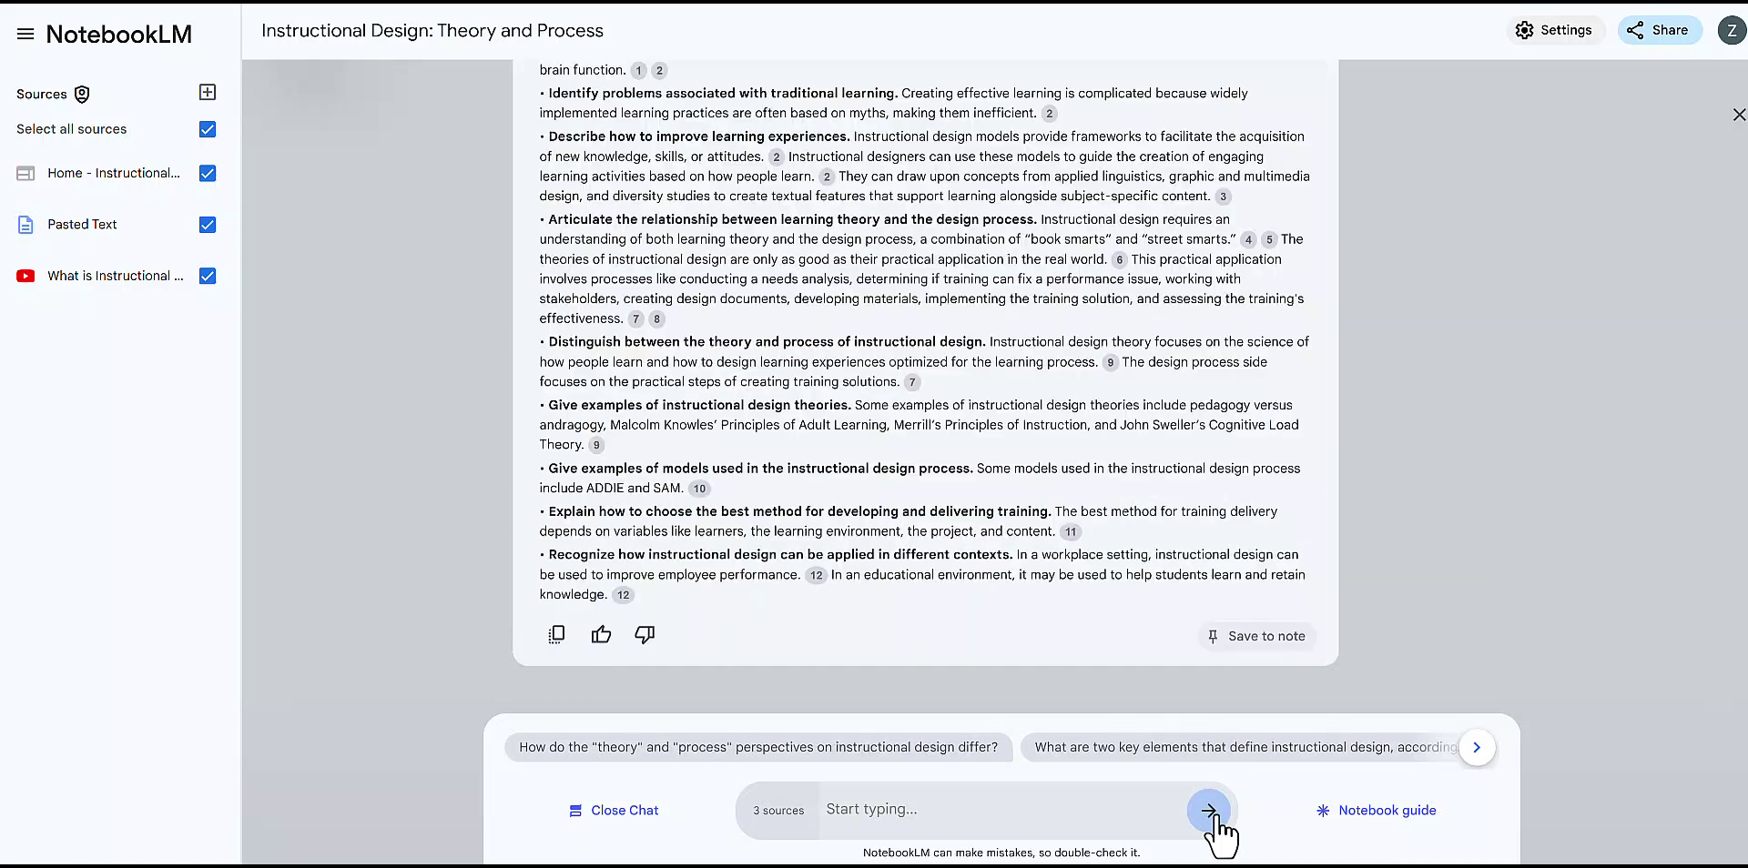
scroll(947, 366, "up", 3)
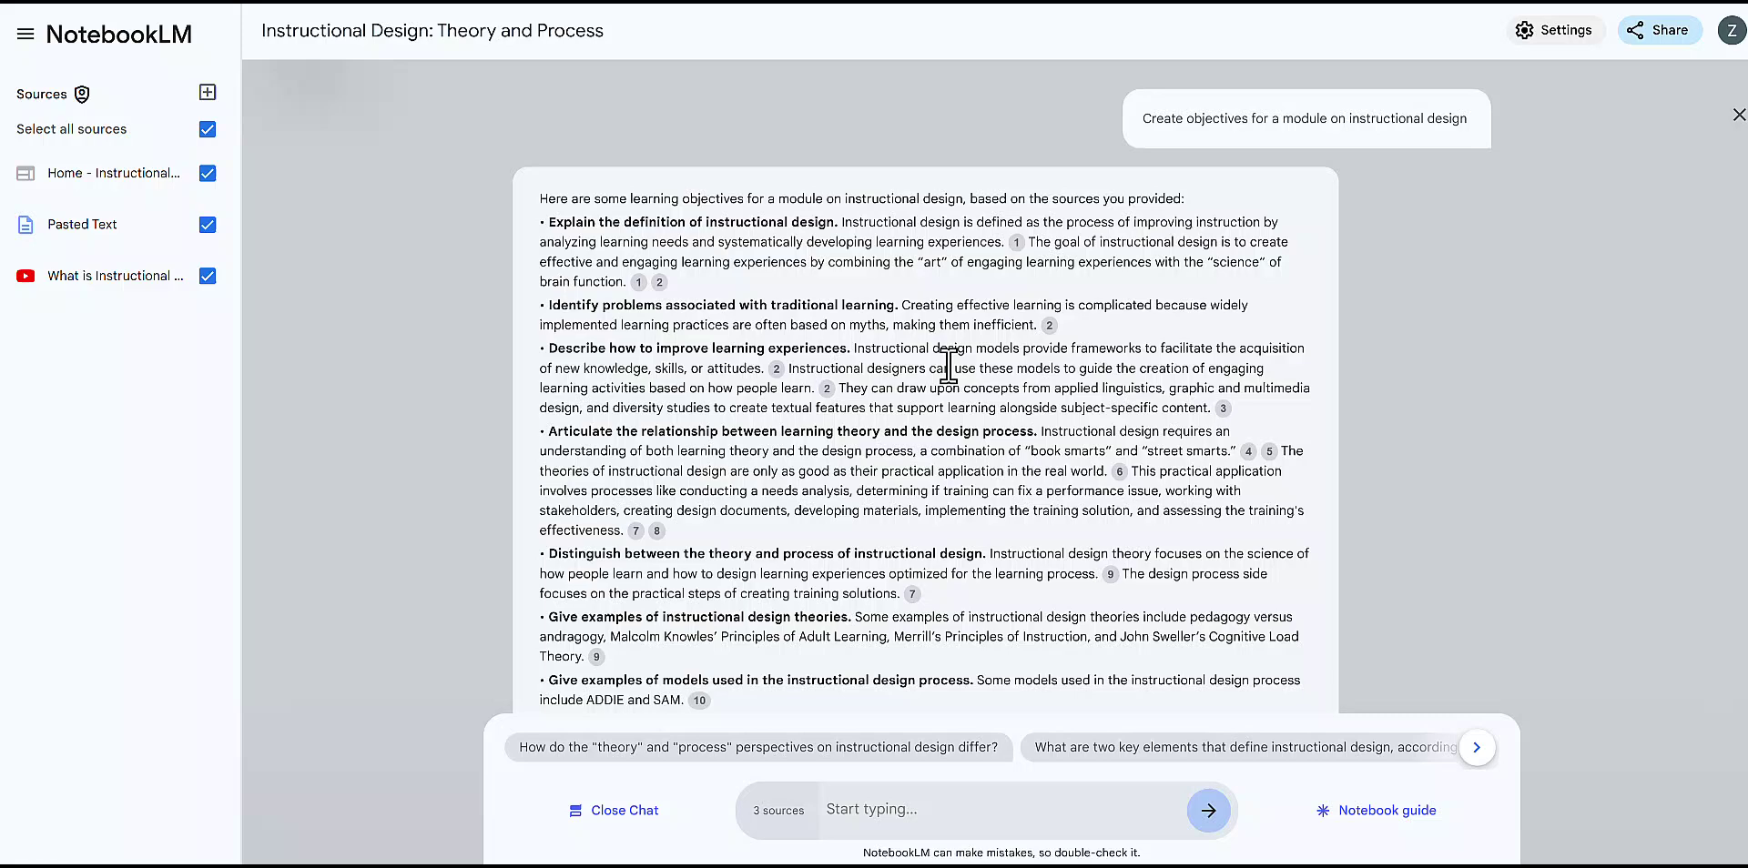
scroll(947, 367, "down", 3)
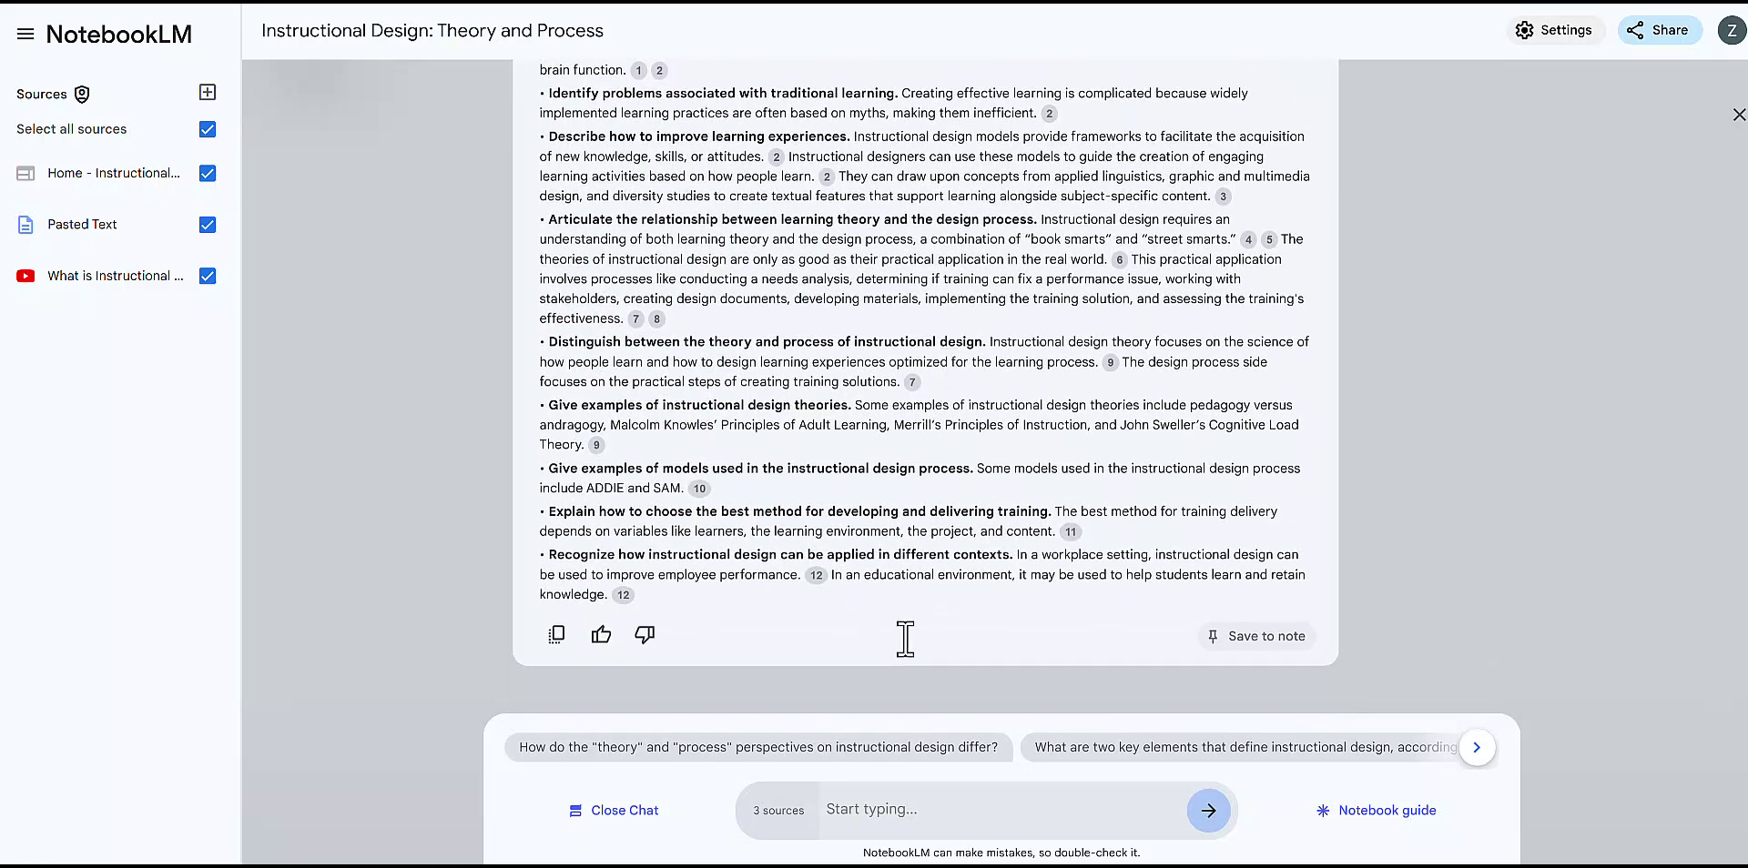
- Submit the prompt asking for an instructional design lesson plan
key("ctrl+v")
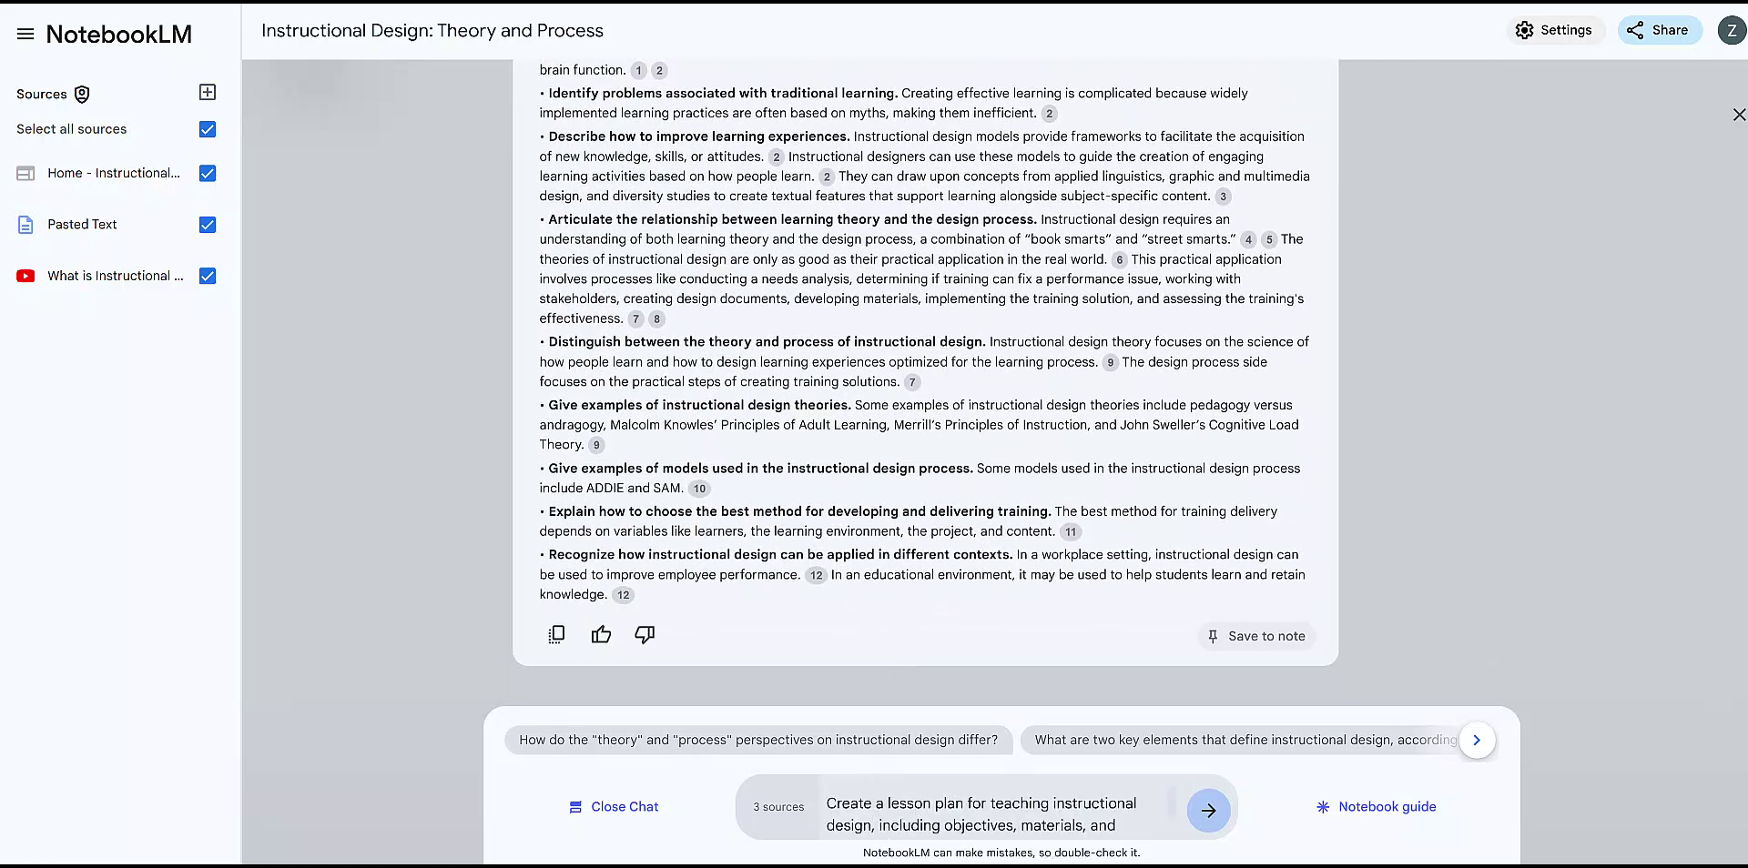
left_click(1208, 810)
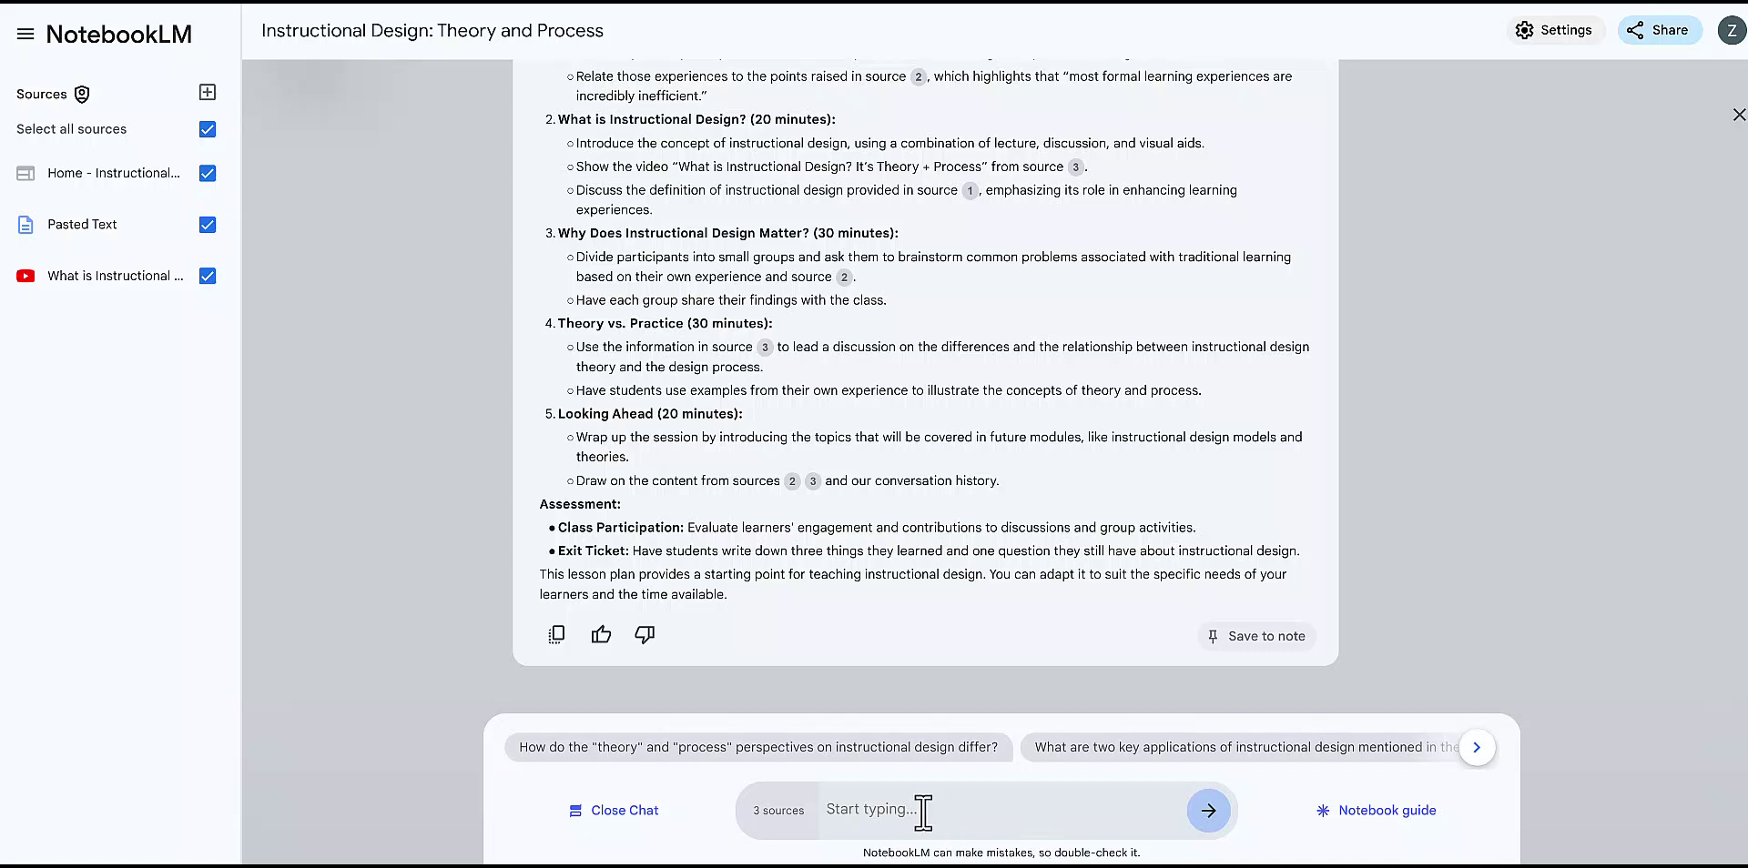
- Request an Instructional Design Study Guide and read through the cited answer
type("Create a study guide for instructional design that includes key concepts and questions.")
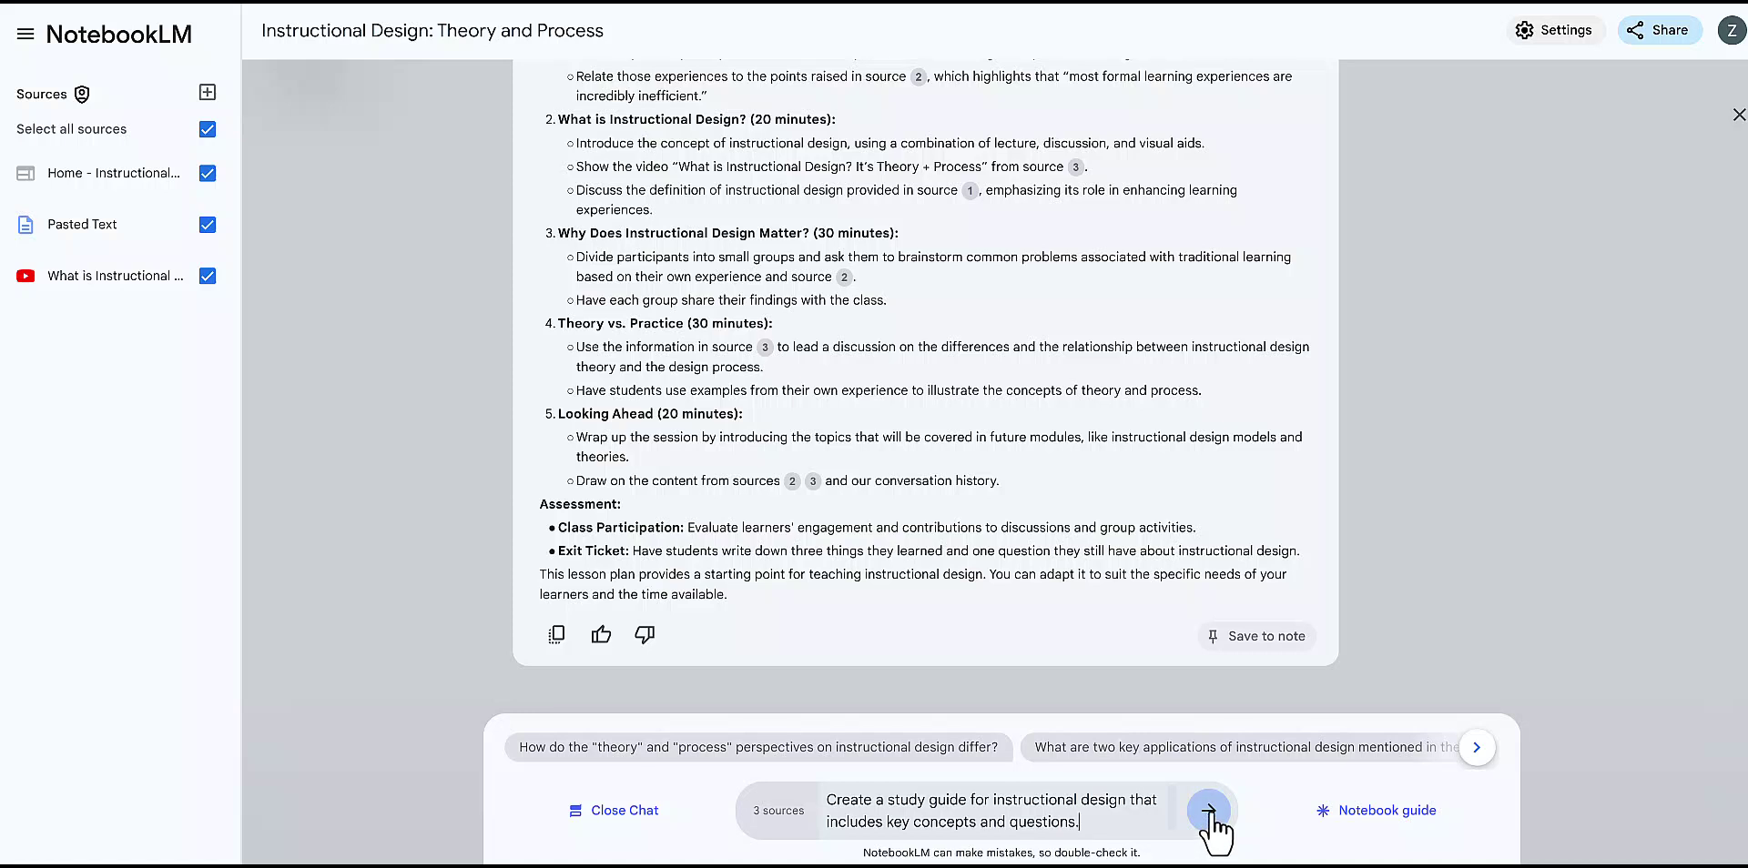
left_click(1209, 811)
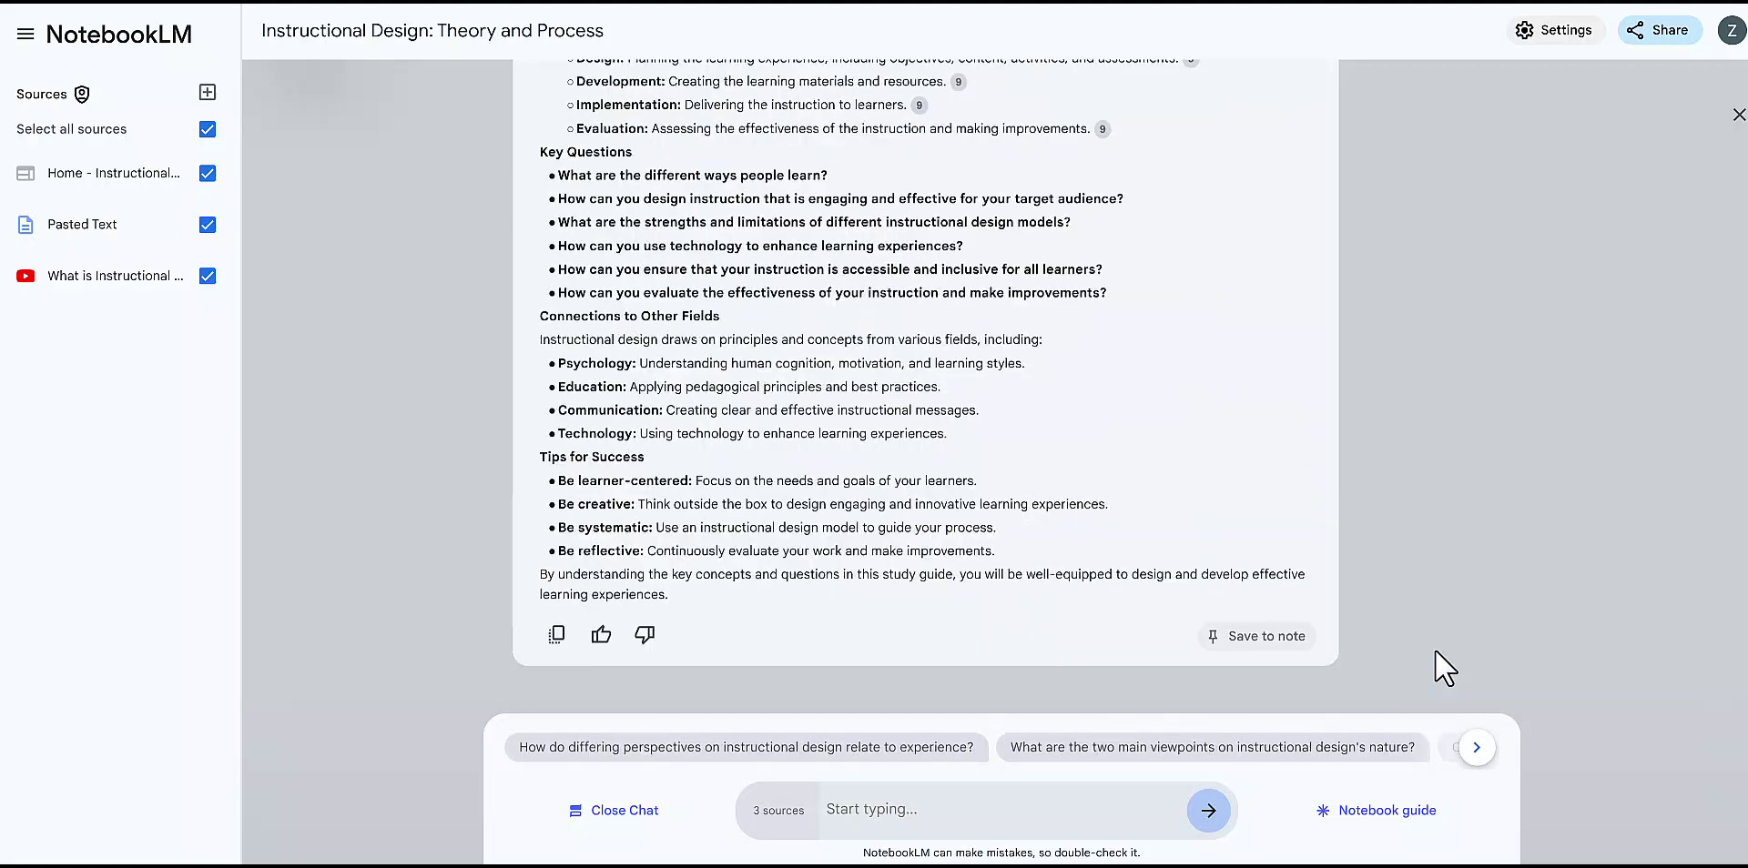
scroll(816, 357, "up", 6)
scroll(816, 357, "up", 4)
scroll(816, 355, "down", 2)
scroll(815, 356, "down", 5)
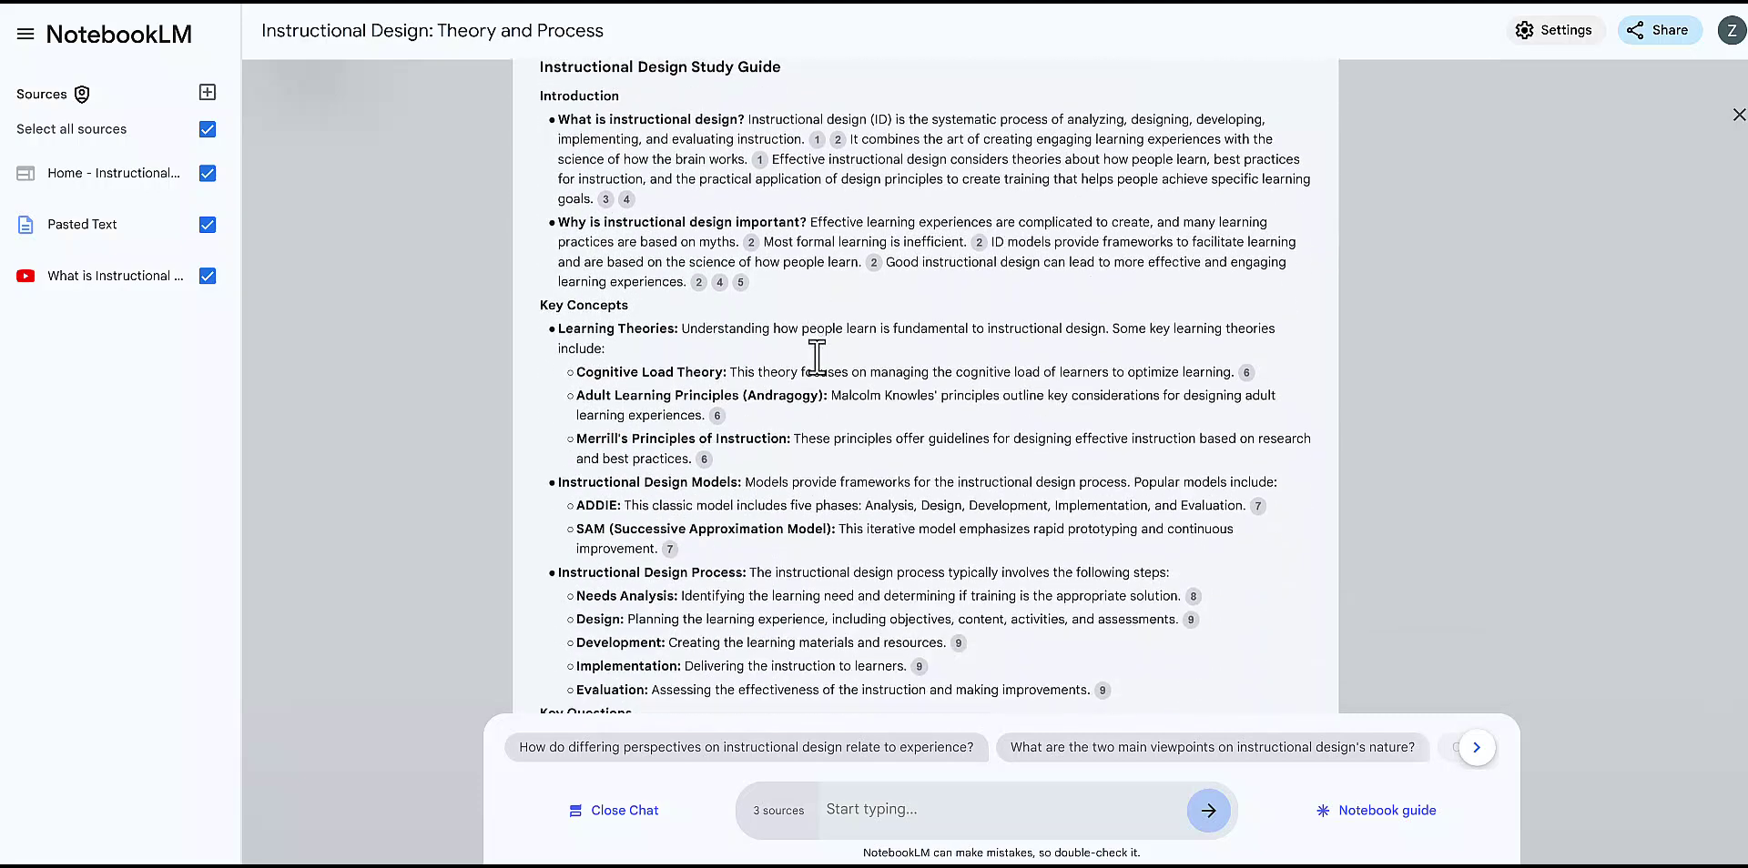
scroll(813, 357, "down", 3)
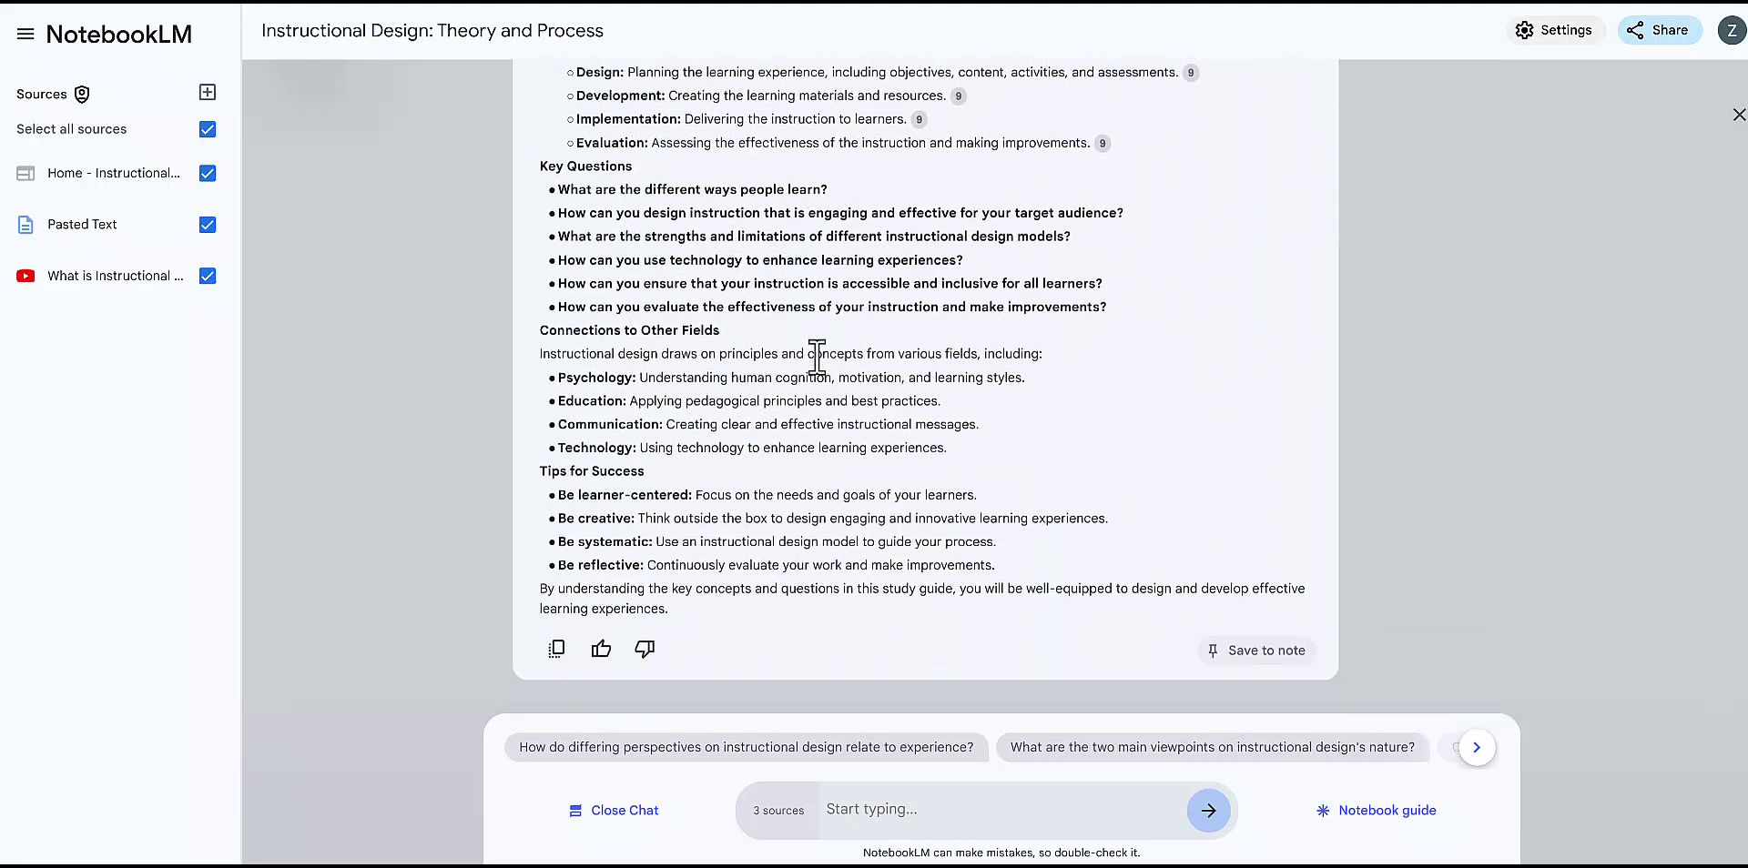
- Ask for engaging instructional design discussion prompts and read the grouped answer
left_click(868, 819)
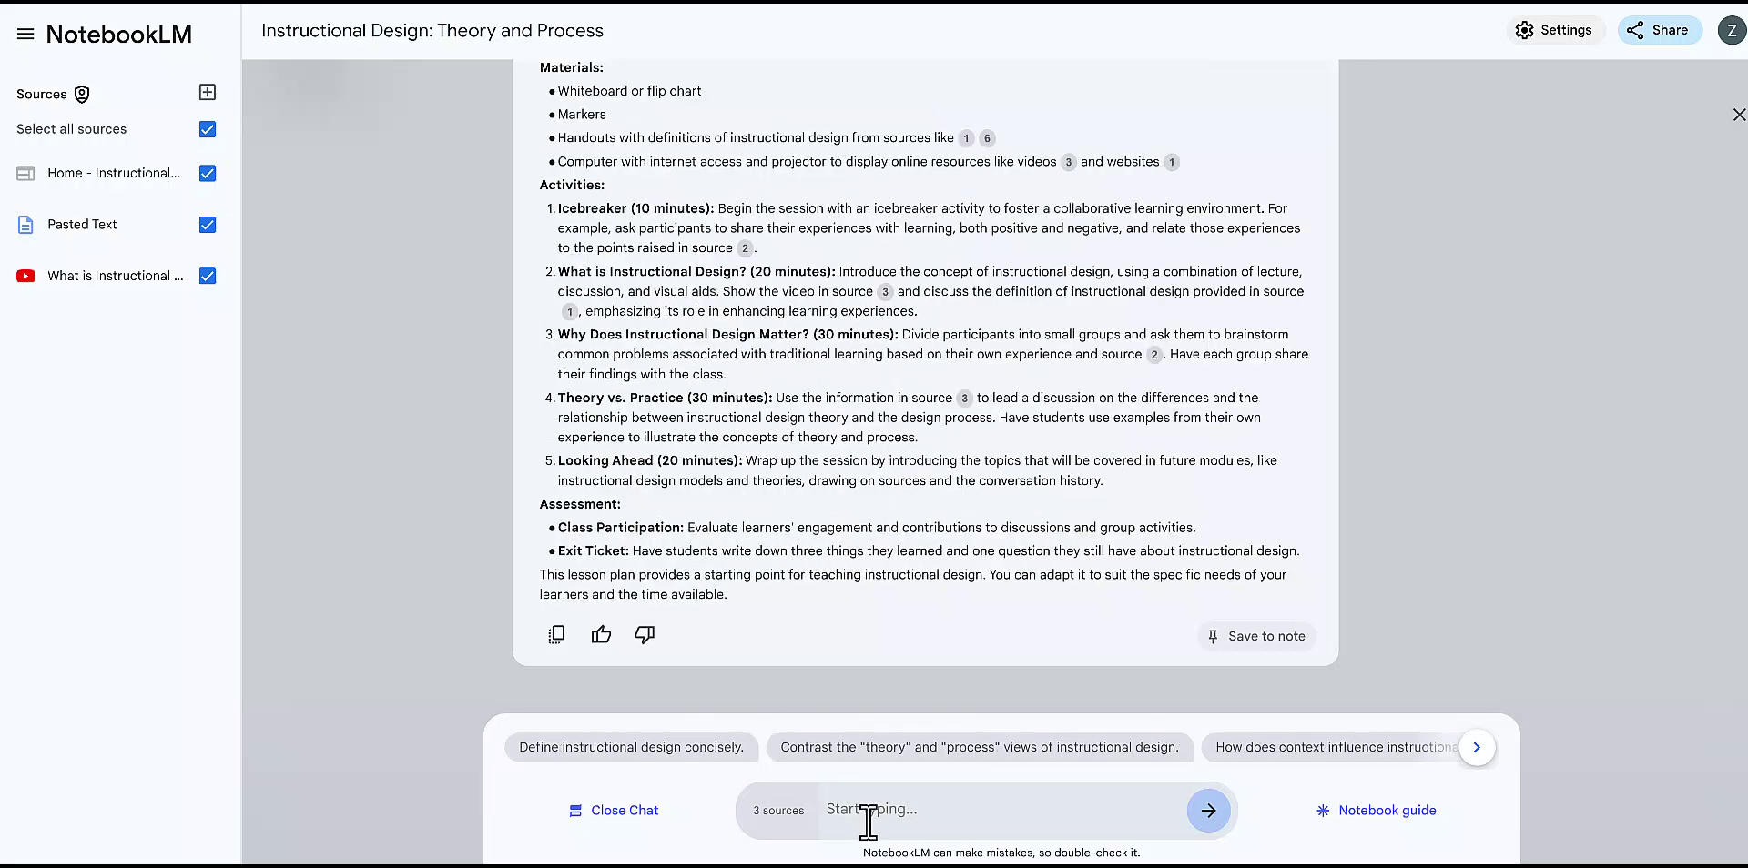
type("What are some engaging discussion prompts for instructional design?")
left_click(1203, 809)
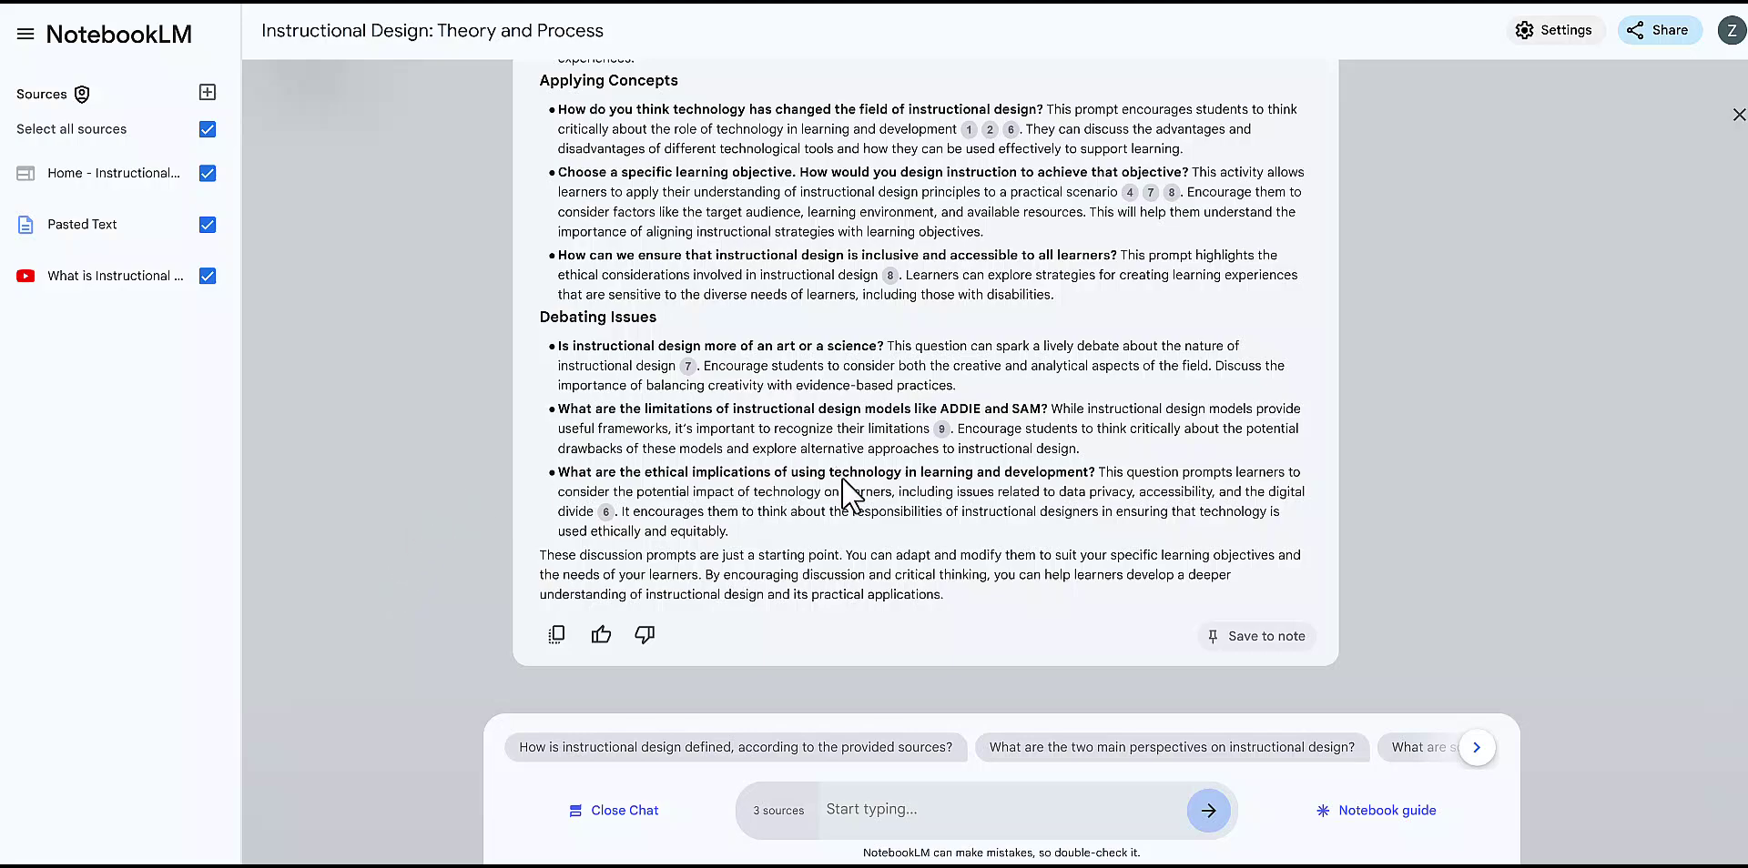
scroll(858, 474, "up", 6)
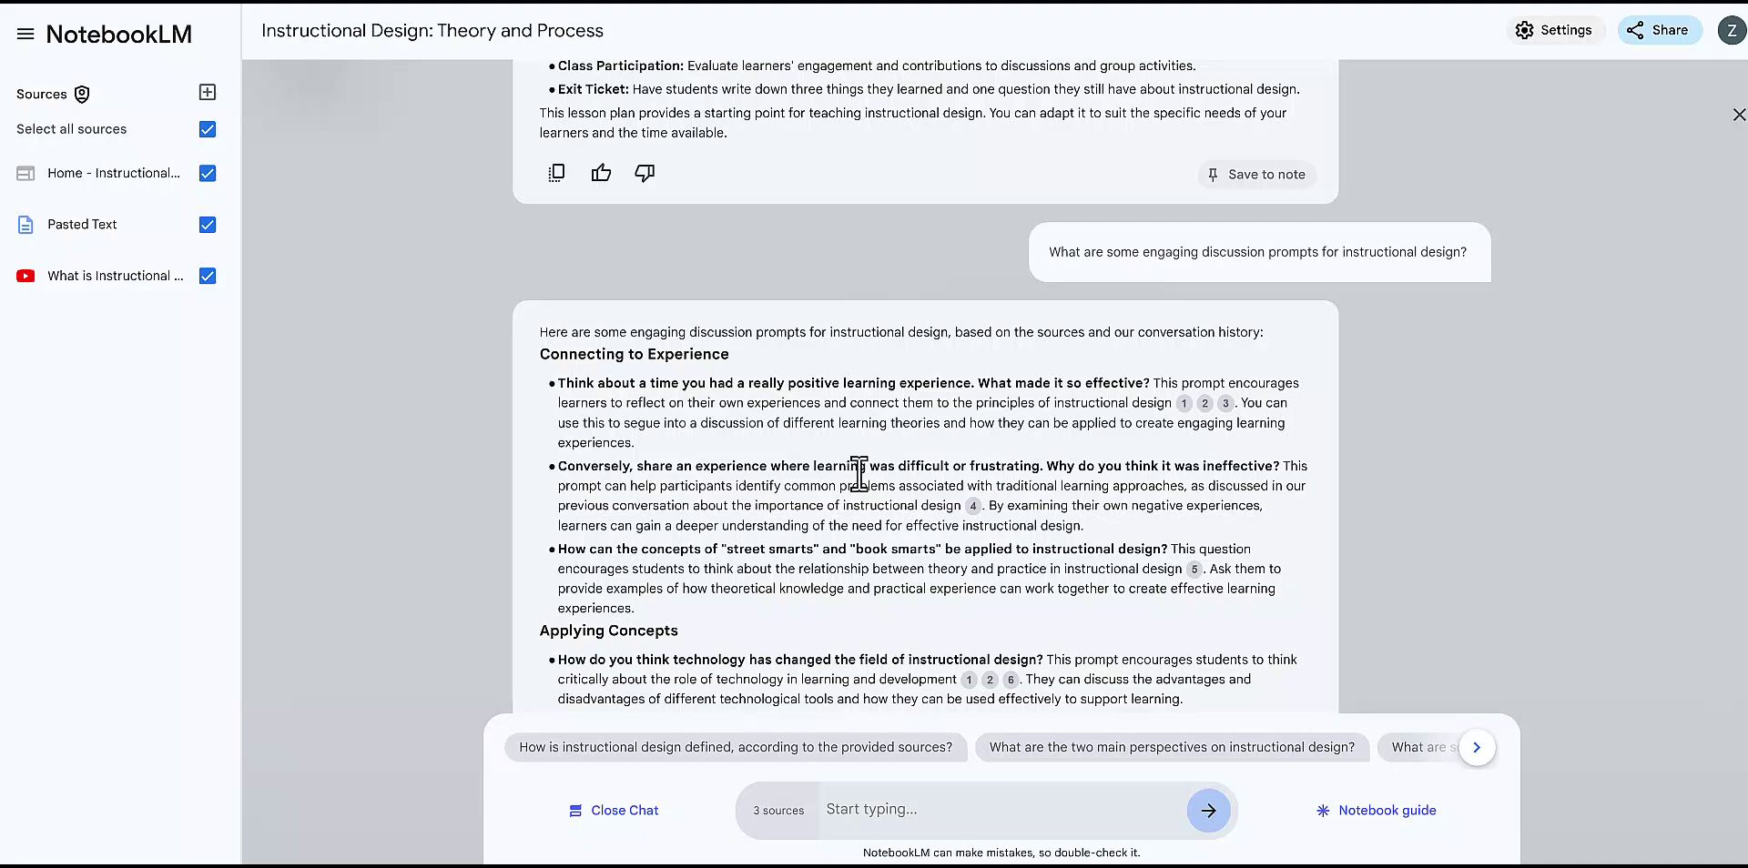
scroll(858, 473, "down", 4)
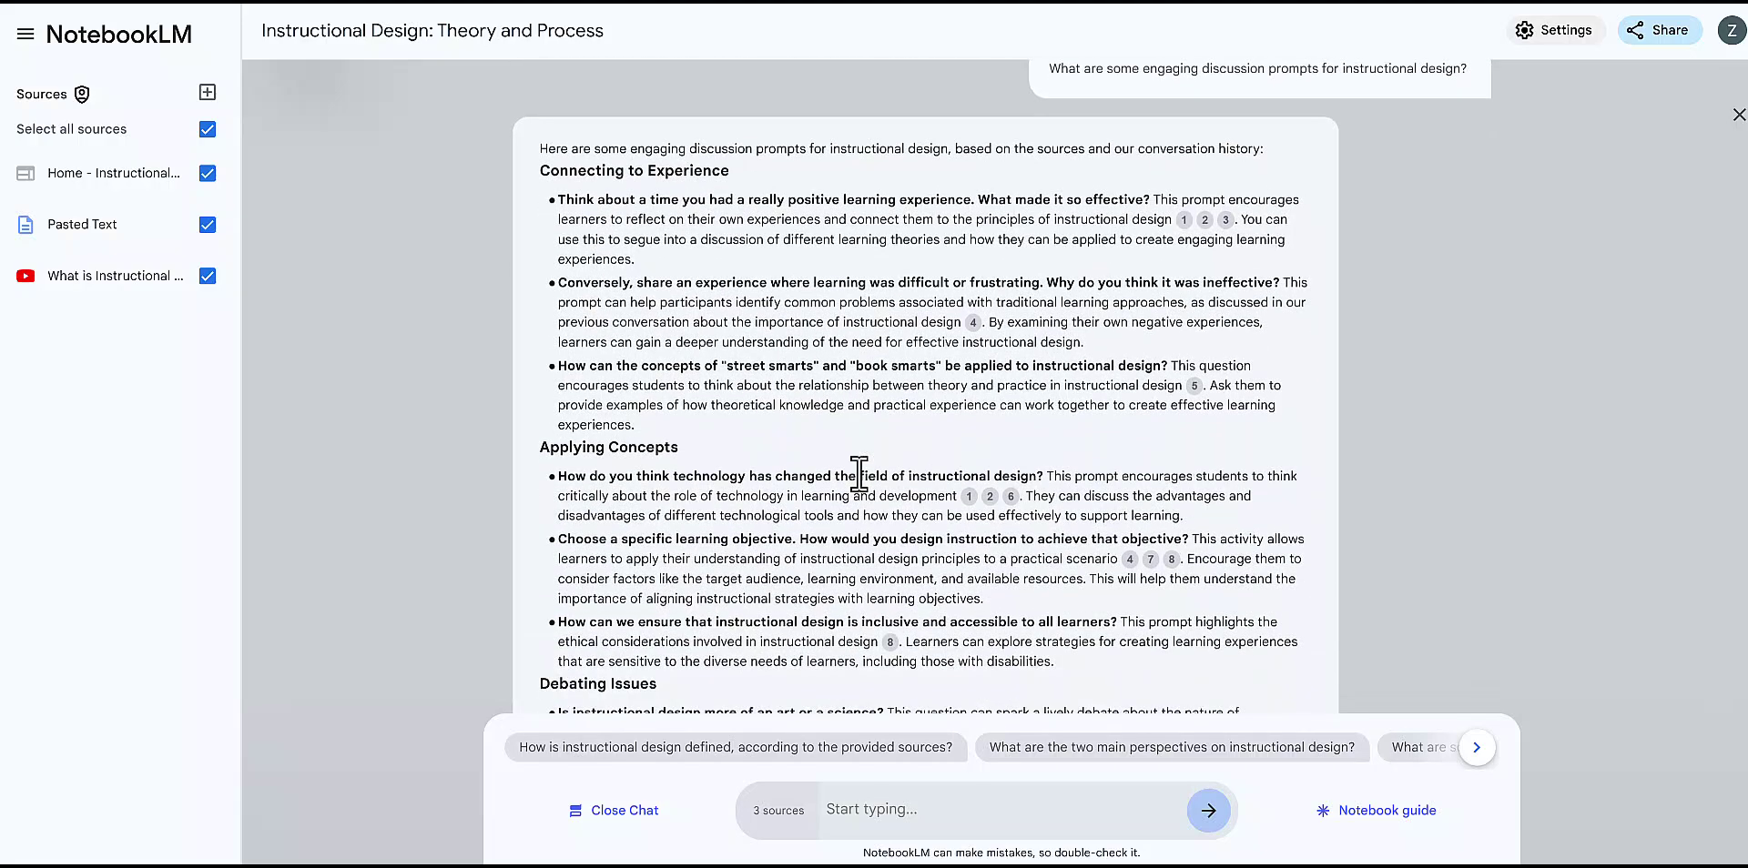
scroll(859, 473, "down", 2)
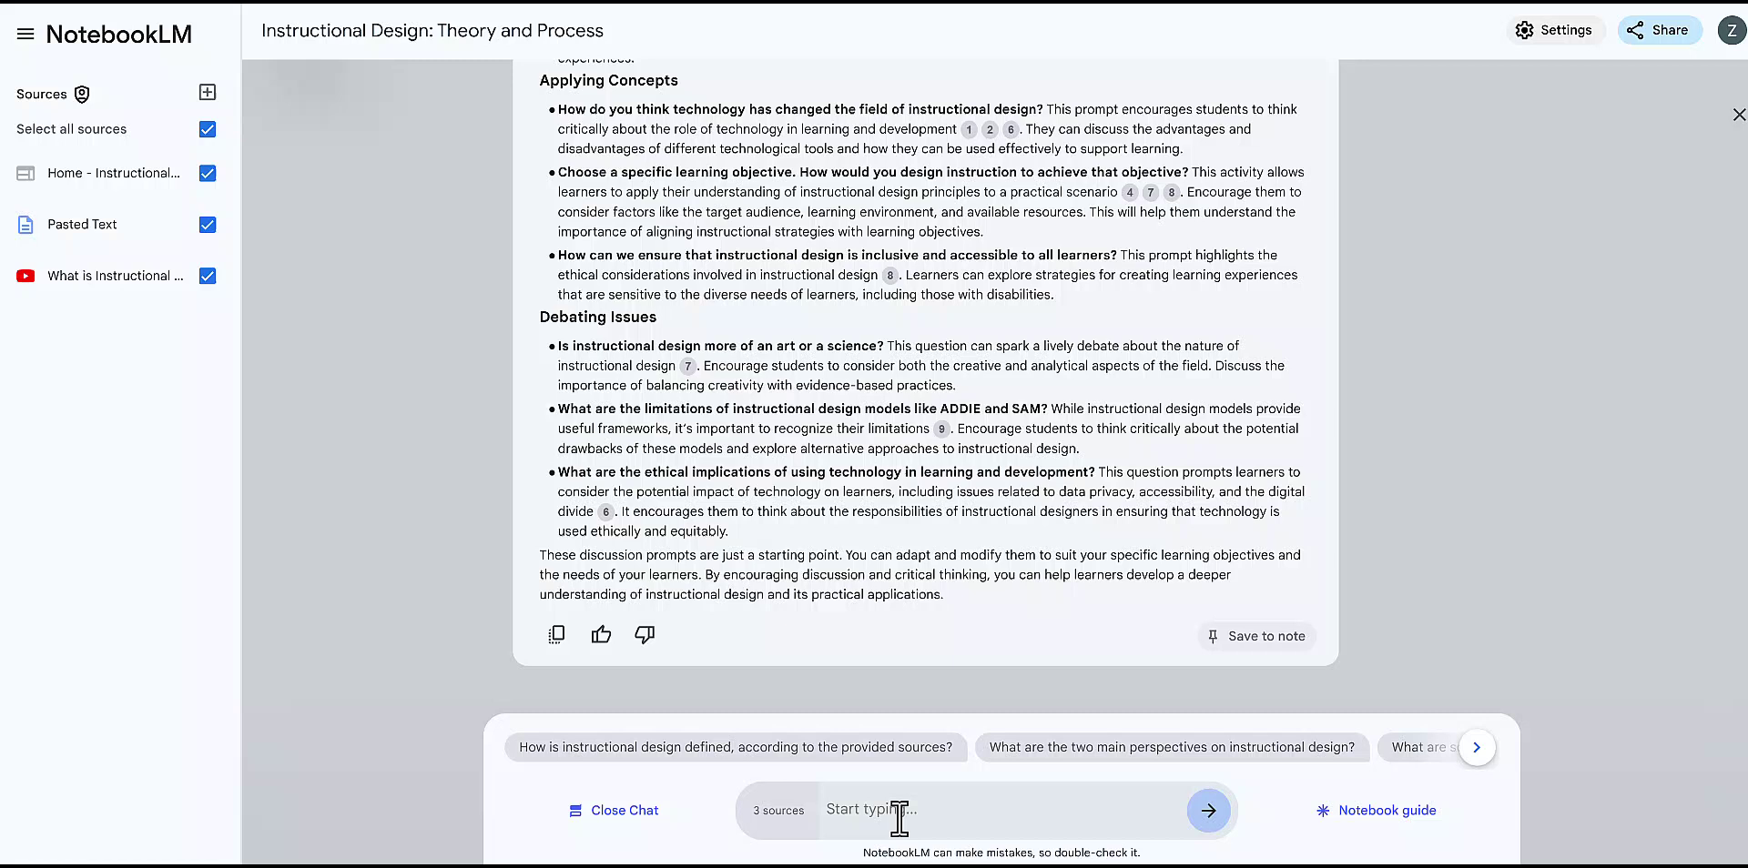
- Request an Instructional Design Knowledge Rubric with 1–4 performance levels and review it
left_click(889, 810)
type("Create a rubric for assessing instructional design knowledge that includes criteria for creativity and understanding")
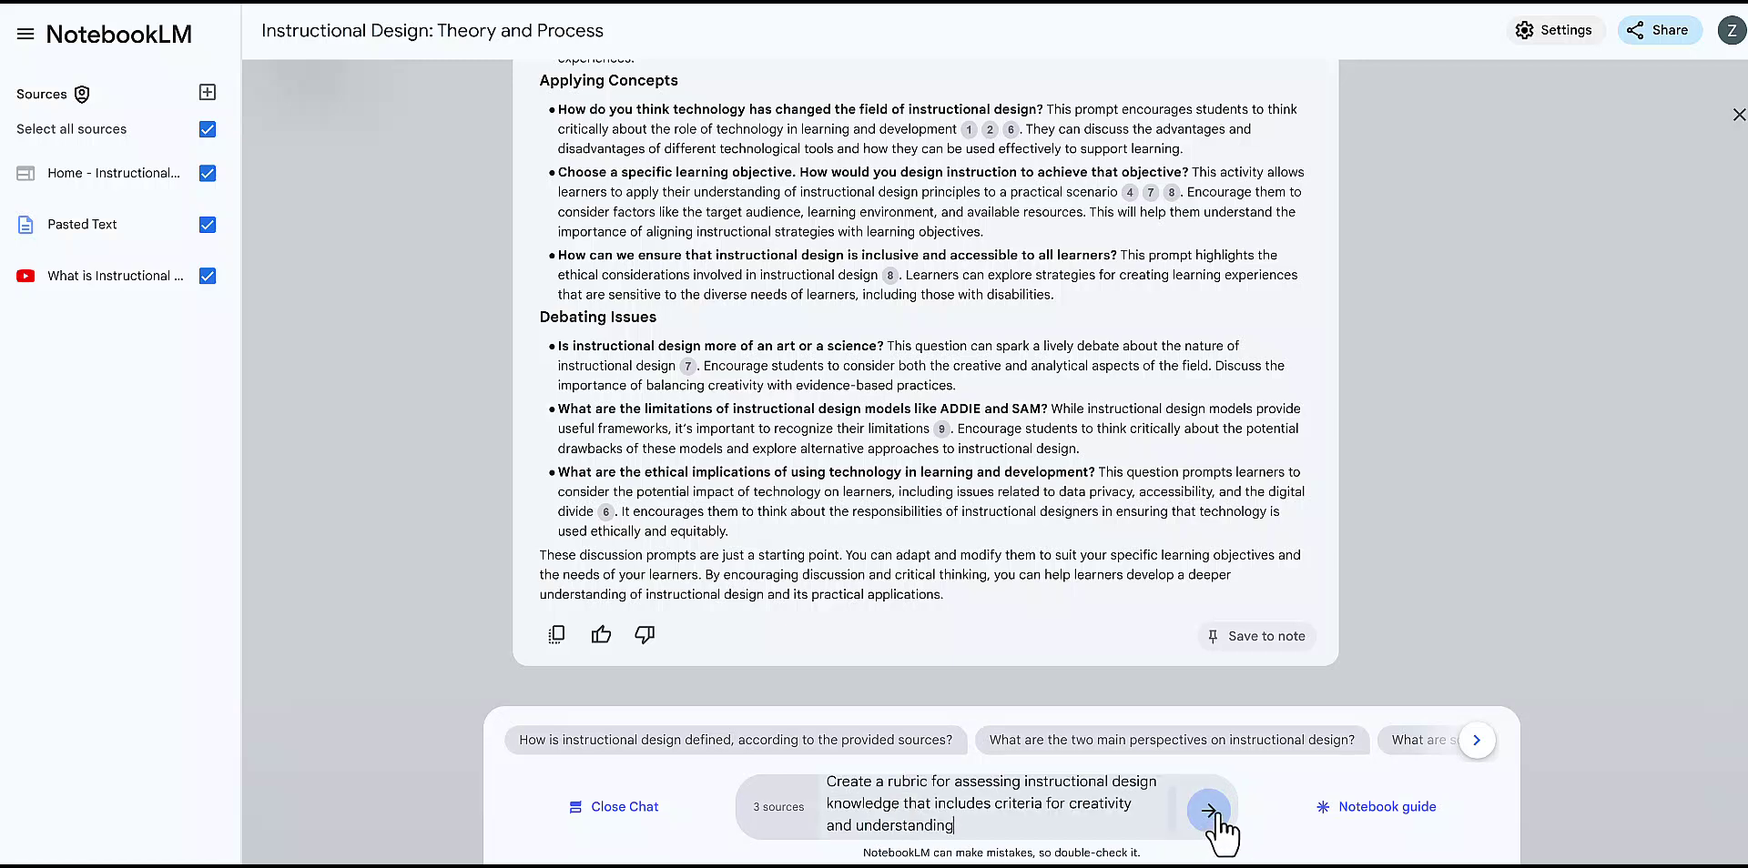
left_click(1209, 810)
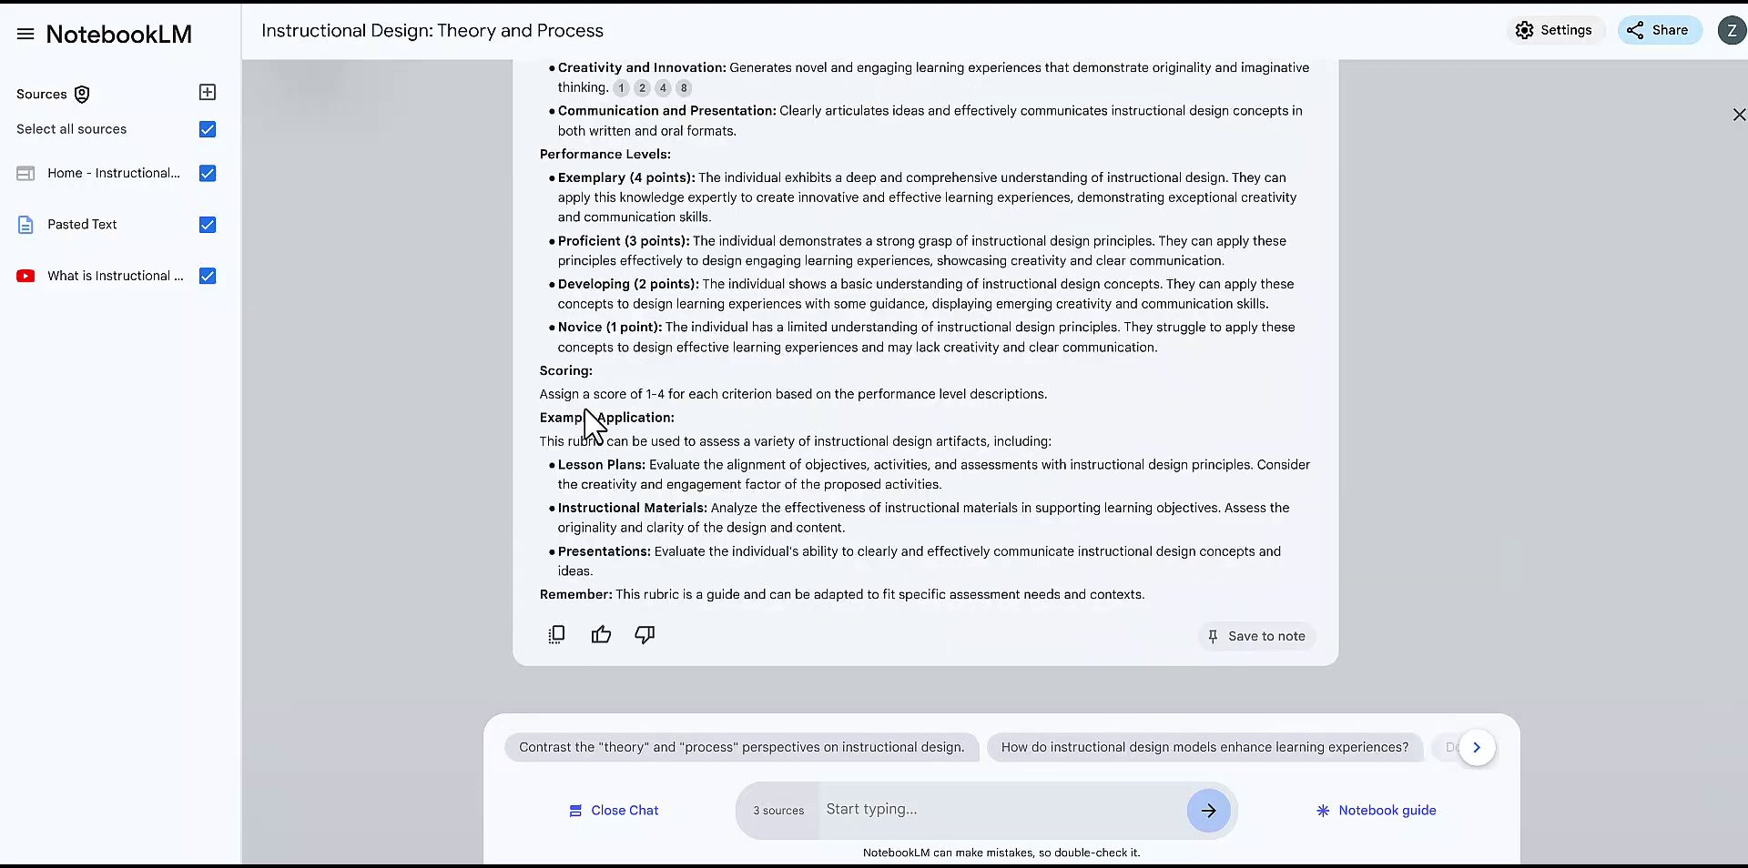
scroll(600, 399, "up", 6)
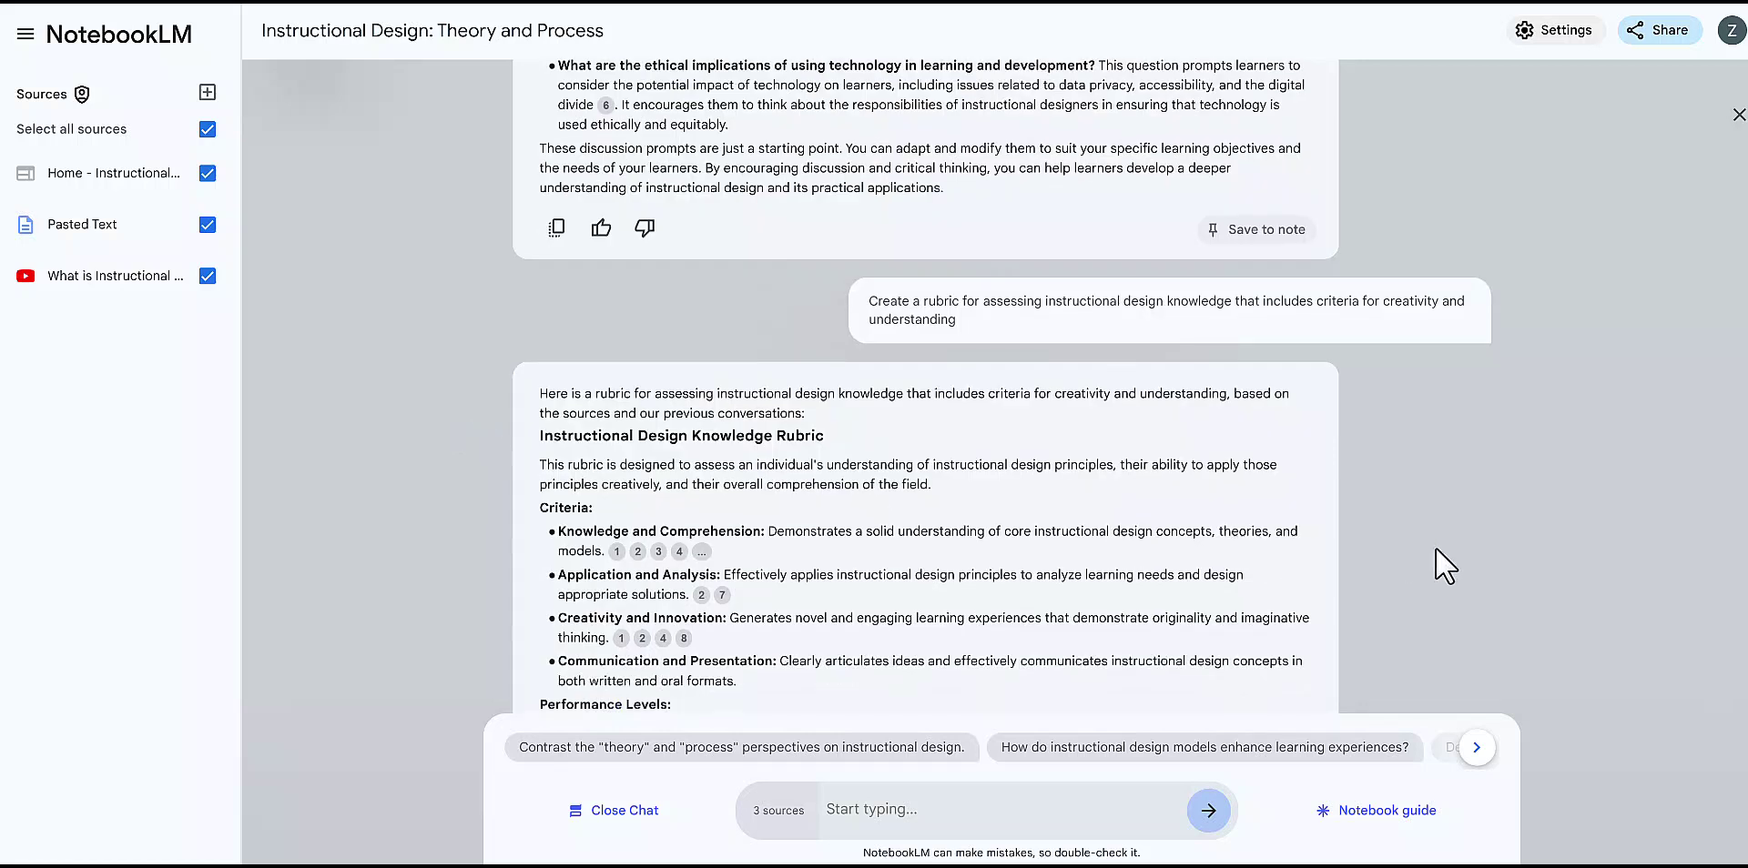
scroll(1402, 544, "down", 6)
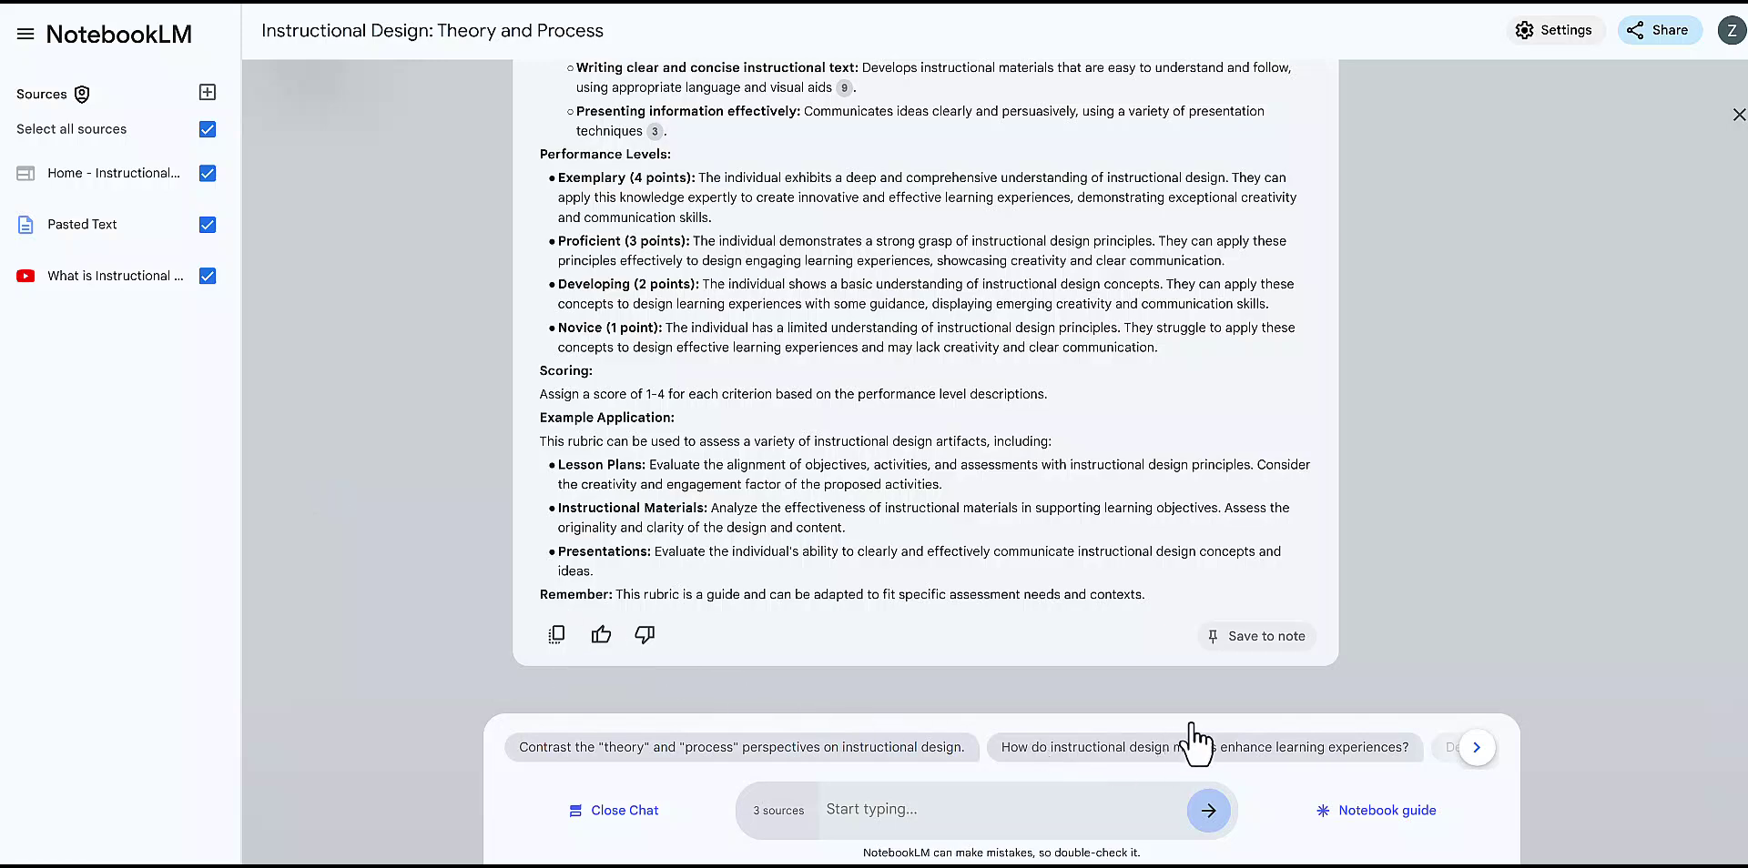
- Save the rubric response as a note, then copy the earlier learning-objectives response from the chat
left_click(1274, 637)
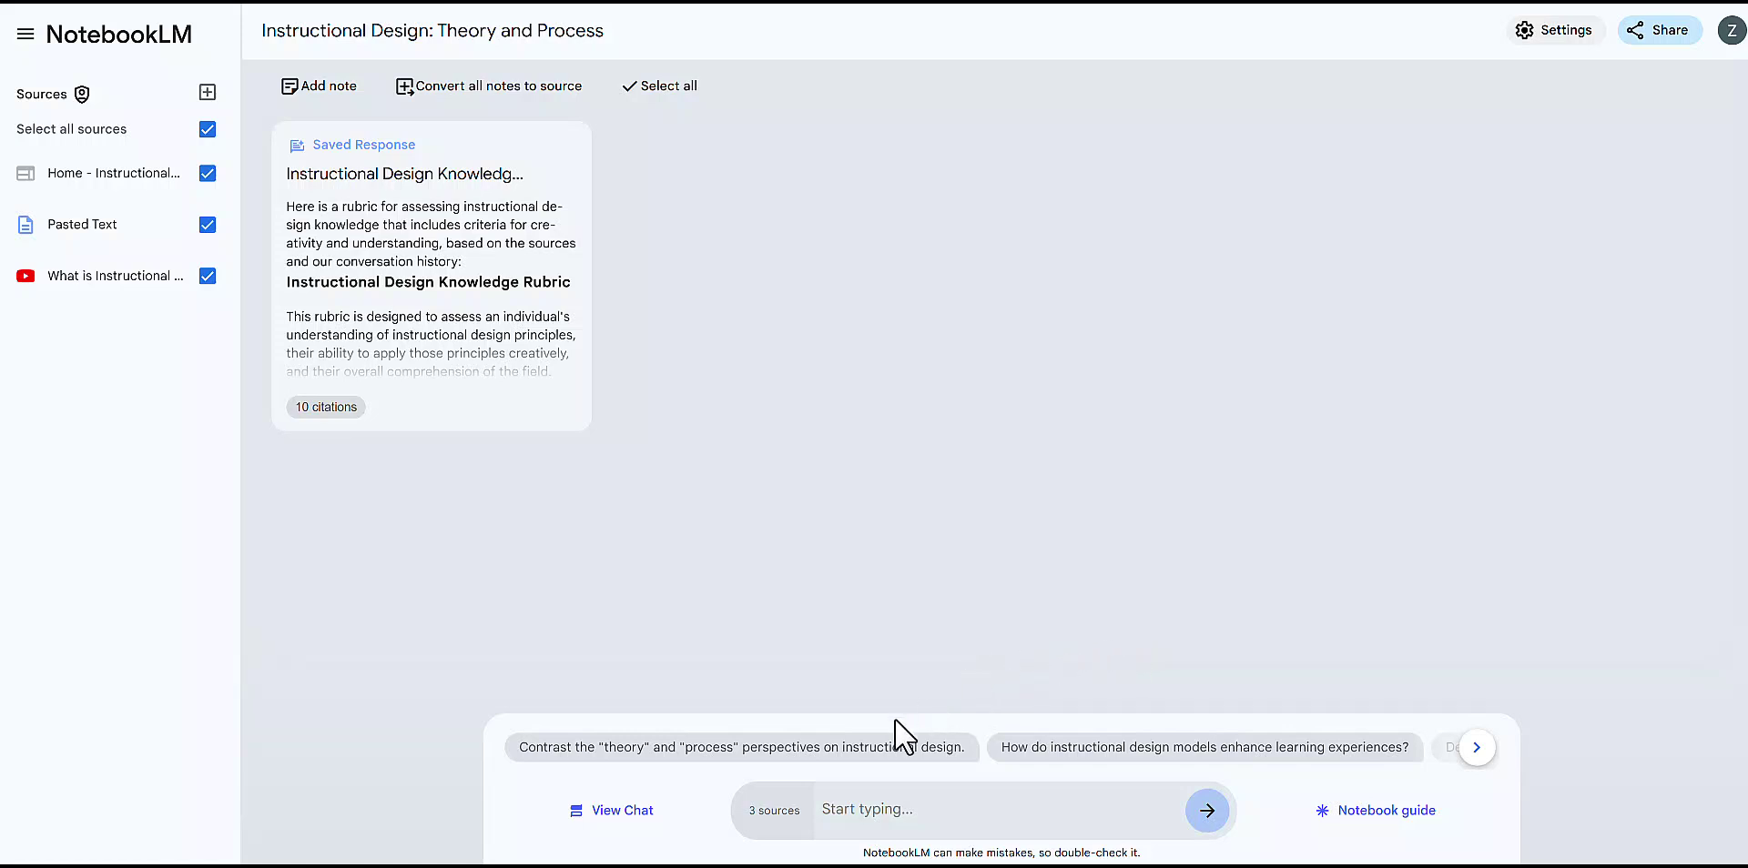
left_click(610, 813)
scroll(735, 572, "down", 7)
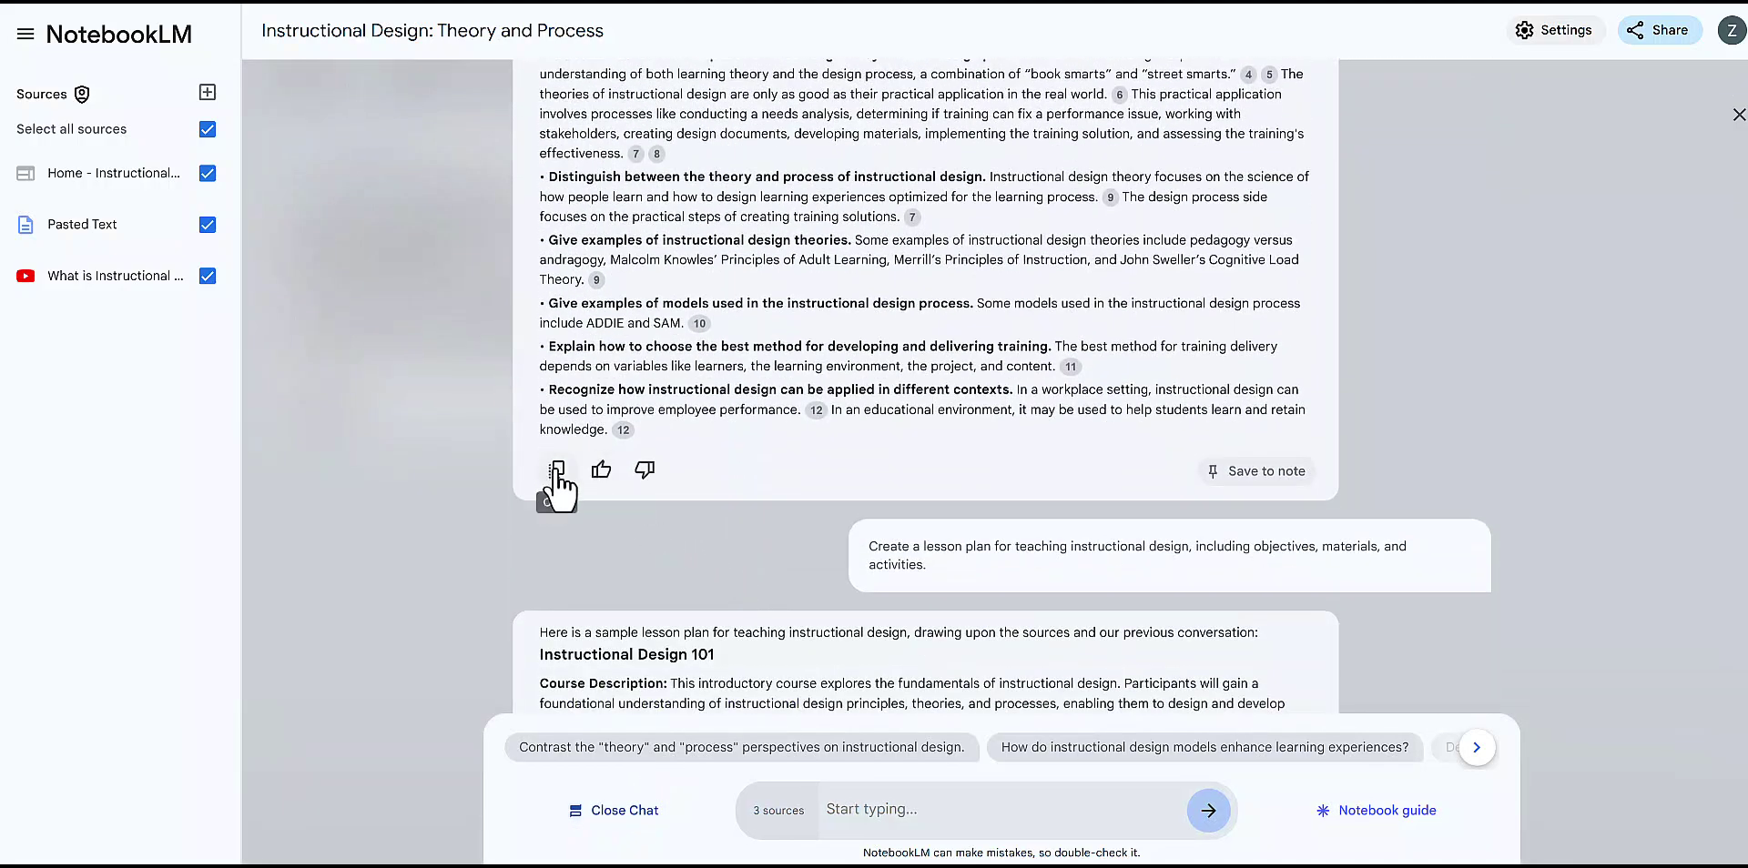
left_click(557, 469)
left_click(1650, 31)
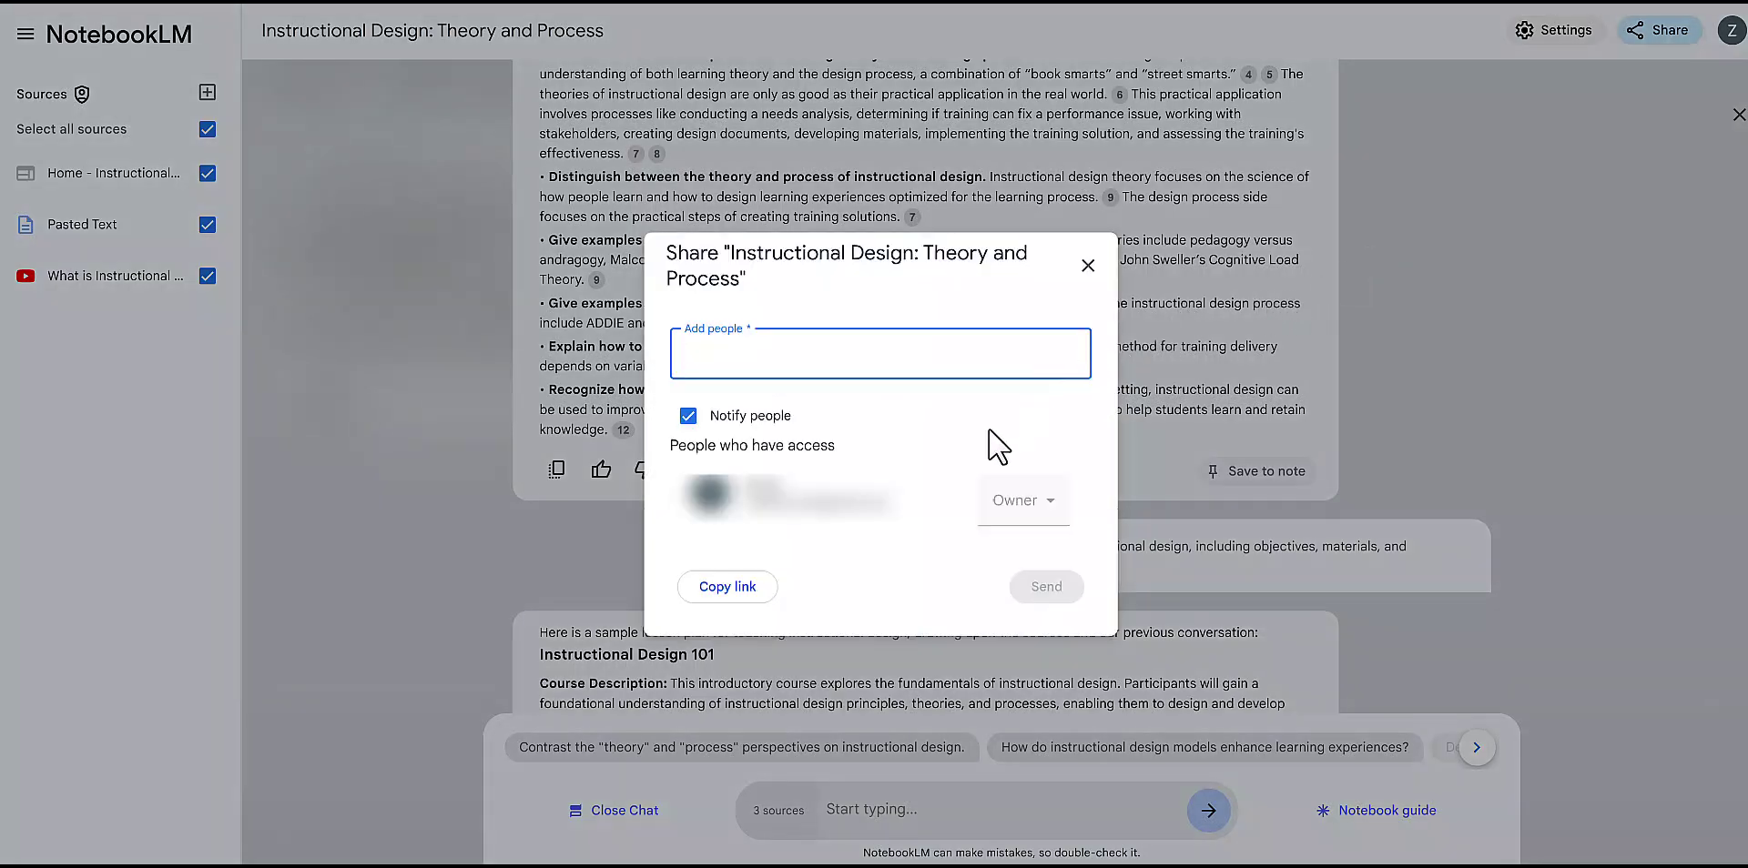
left_click(1088, 266)
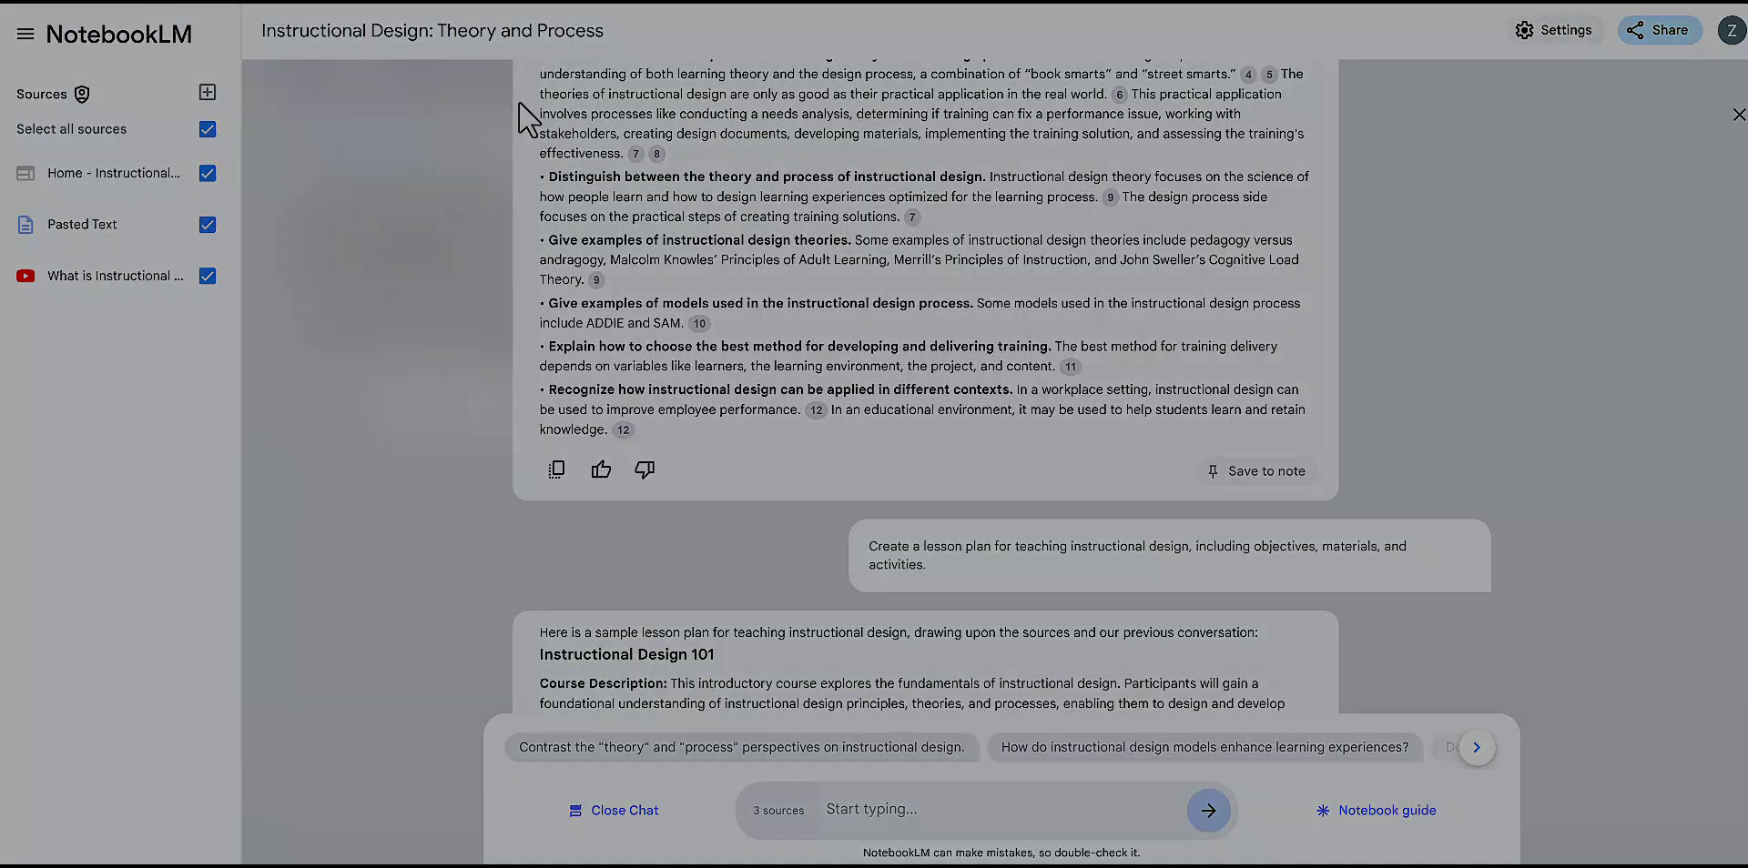